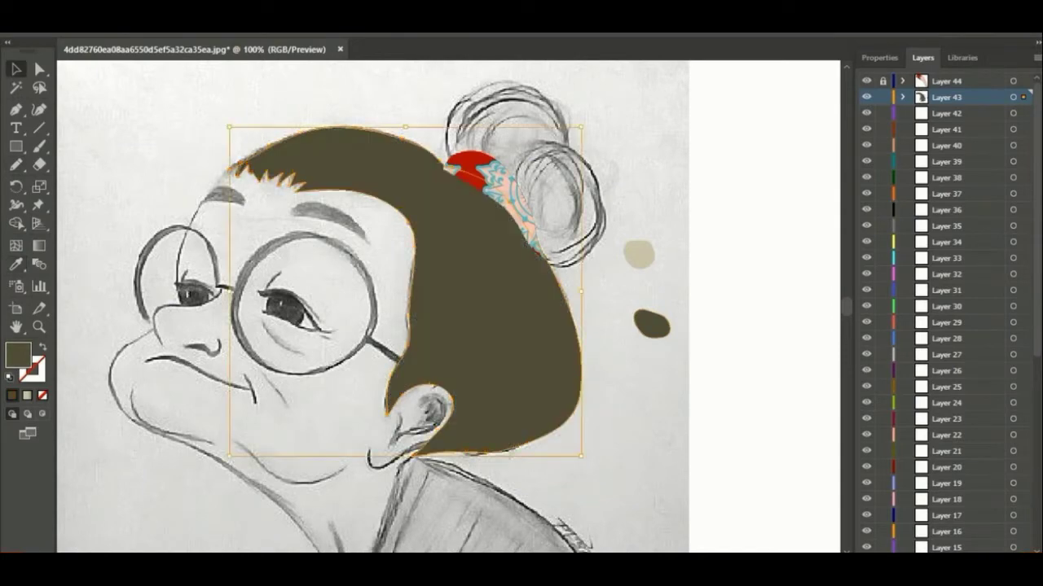
Step: Draw four light-olive strand curves across the hair, from top to lower edge
key(ctrl+shift+a)
key(n)
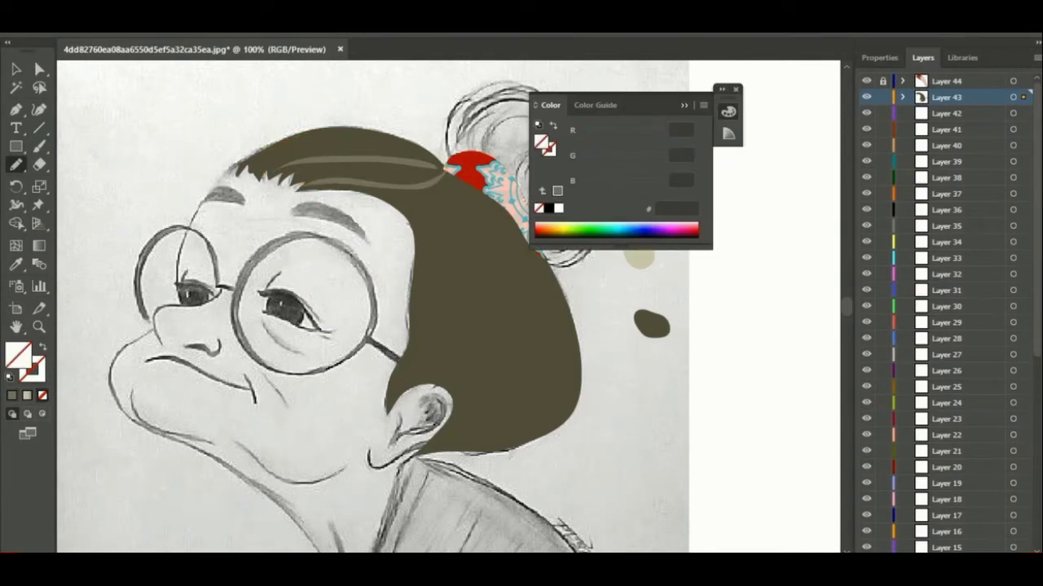
drag(471, 183, 428, 255)
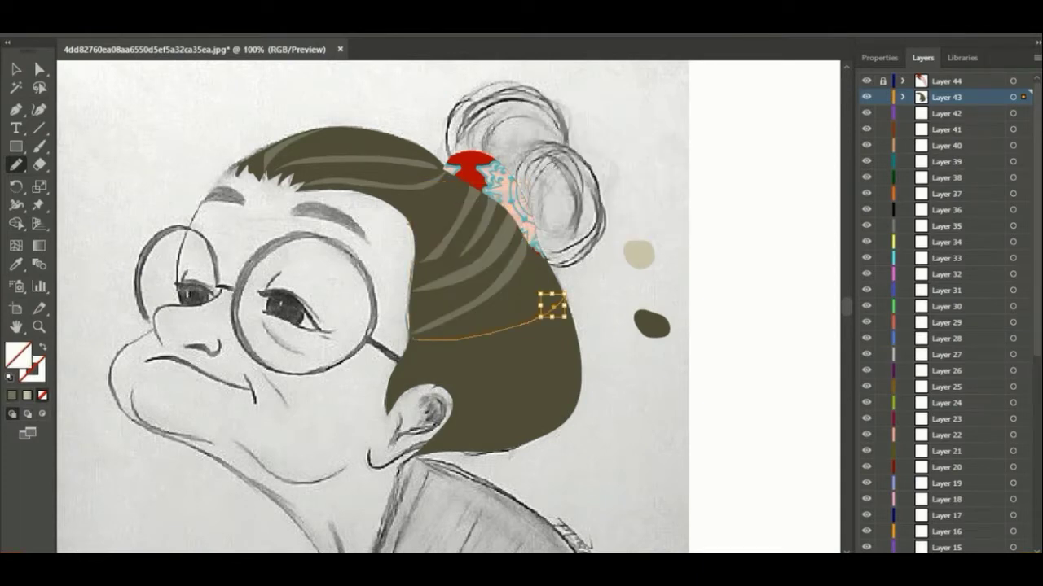
drag(564, 297, 412, 340)
drag(573, 319, 395, 359)
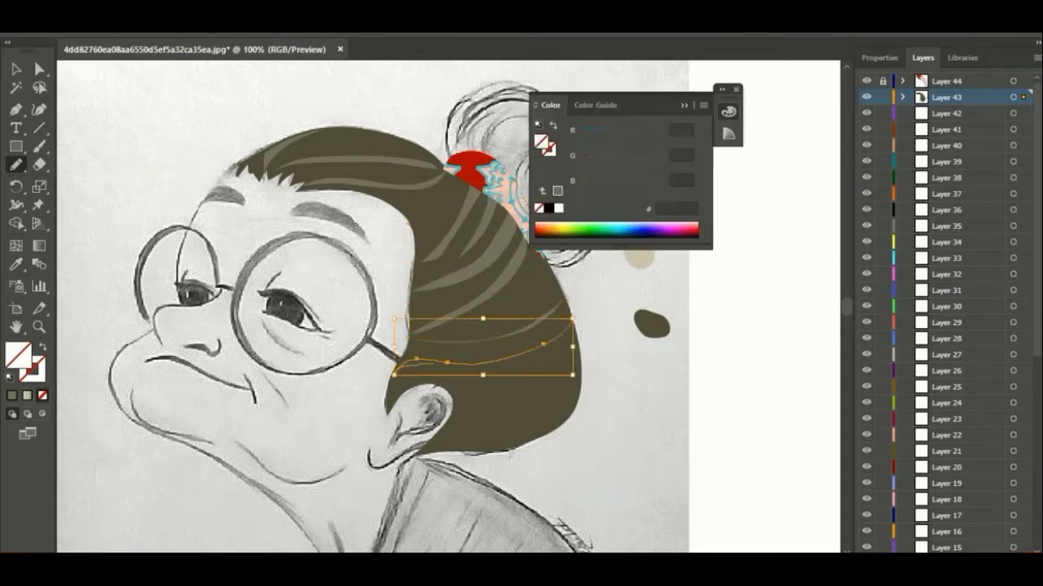
drag(577, 370, 456, 409)
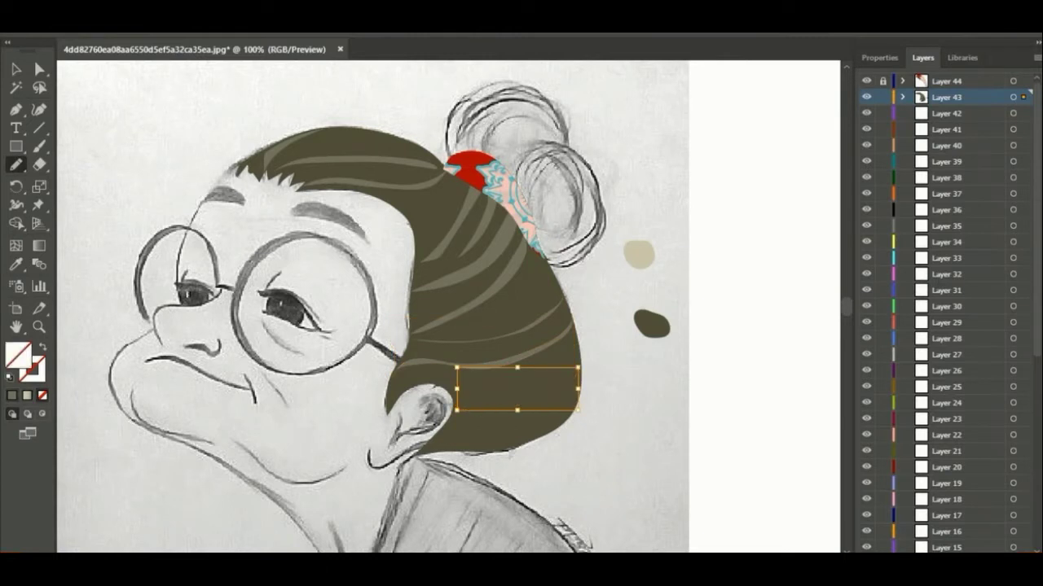
key(Return)
key(Return)
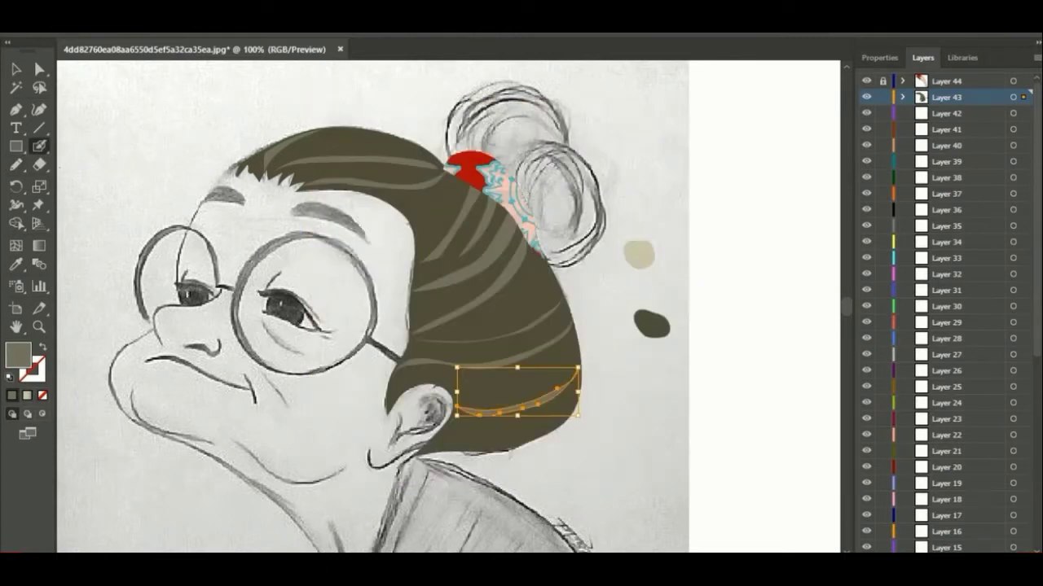
key(ctrl+shift+a)
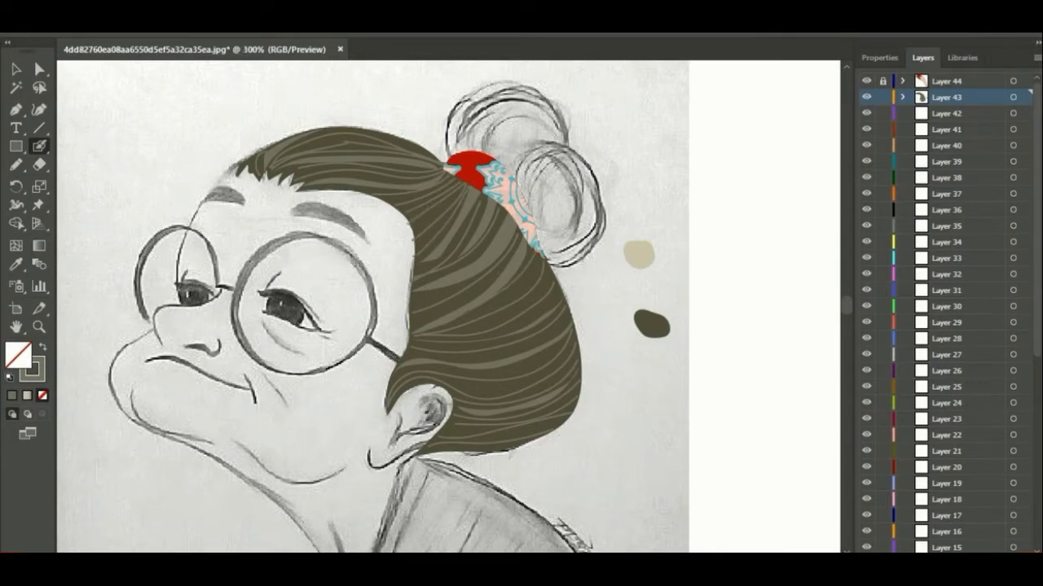
Step: Reshape two strand curves with Direct Selection so they follow the hair edge
key(a)
scroll(411, 269, up, 3)
scroll(430, 293, up, 3)
drag(426, 288, 479, 270)
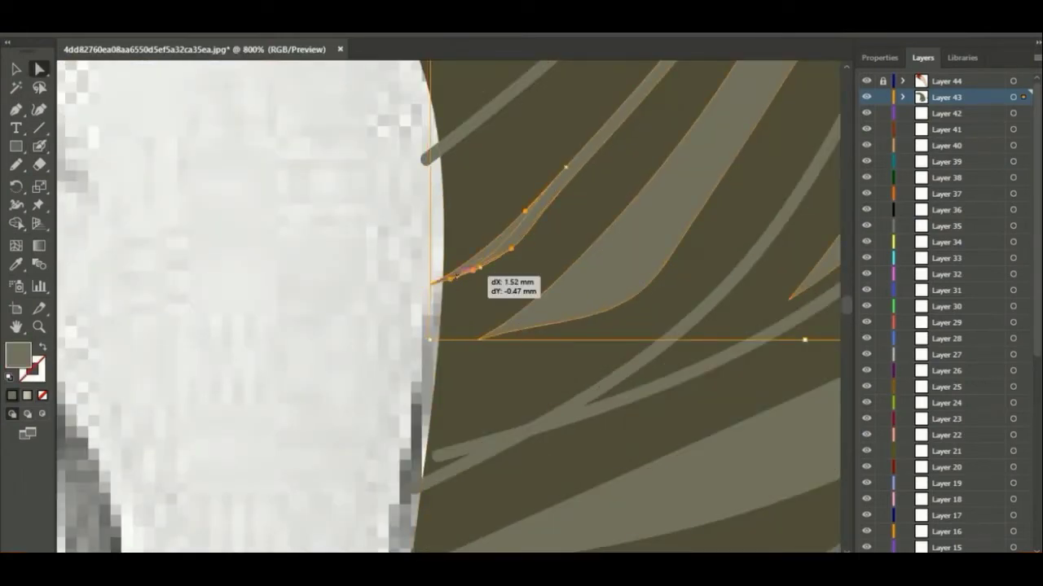
scroll(478, 269, down, 3)
drag(423, 160, 497, 131)
scroll(443, 198, down, 3)
scroll(371, 166, down, 3)
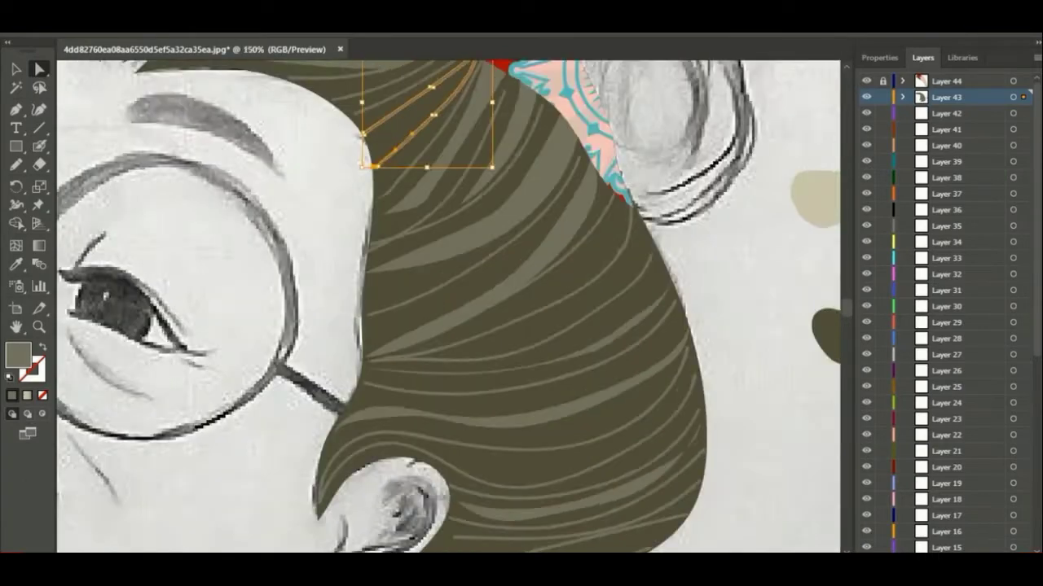
scroll(367, 134, down, 2)
Step: Fill the front bun shape with a dark colour and lock its layer
key(n)
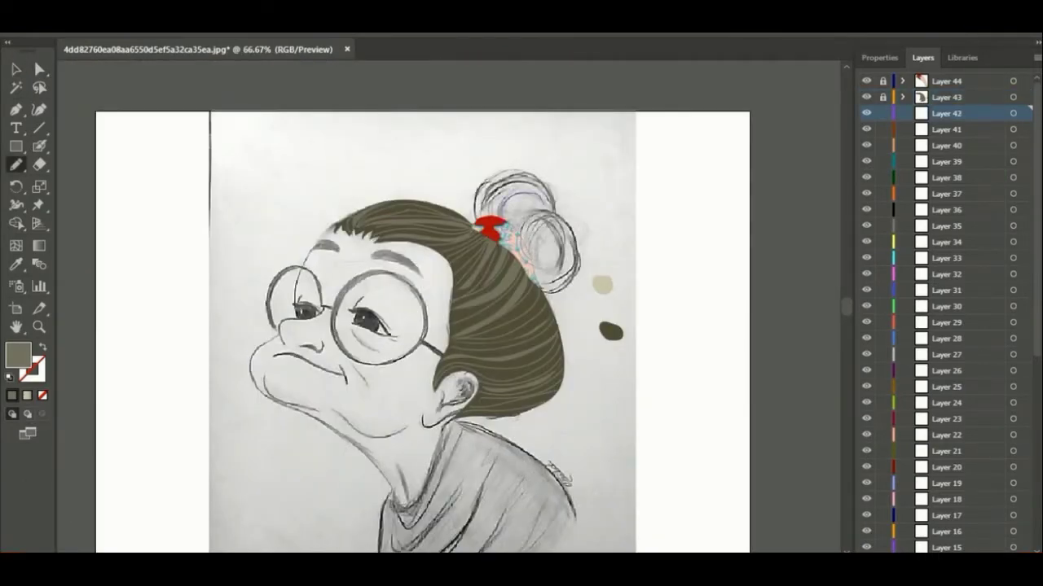
key(i)
click(610, 330)
double_click(18, 354)
key(Return)
key(n)
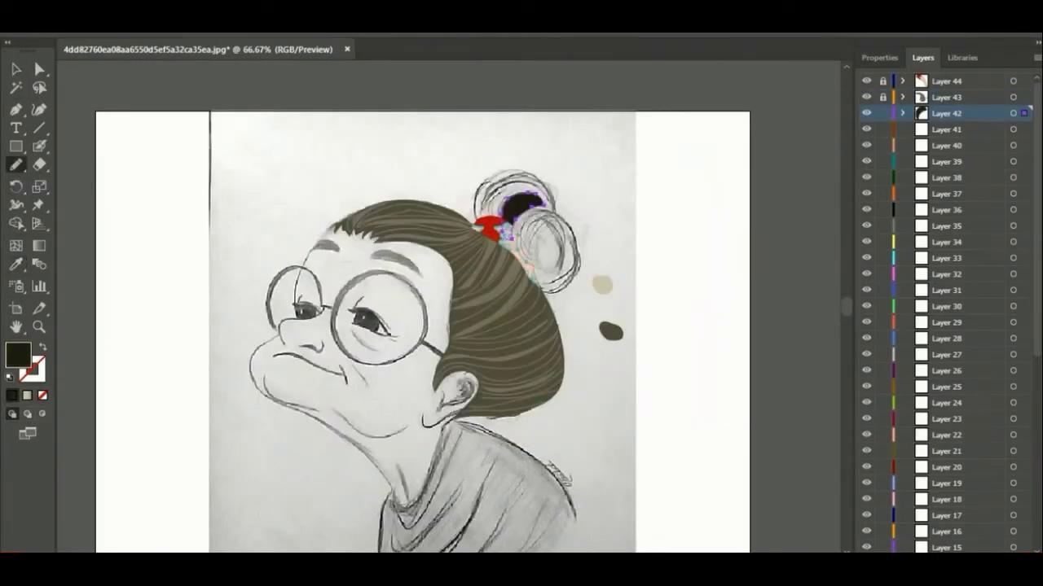
click(883, 113)
Step: Fill the upper bun on Layer 41 with sampled beige and lock the layer
click(944, 128)
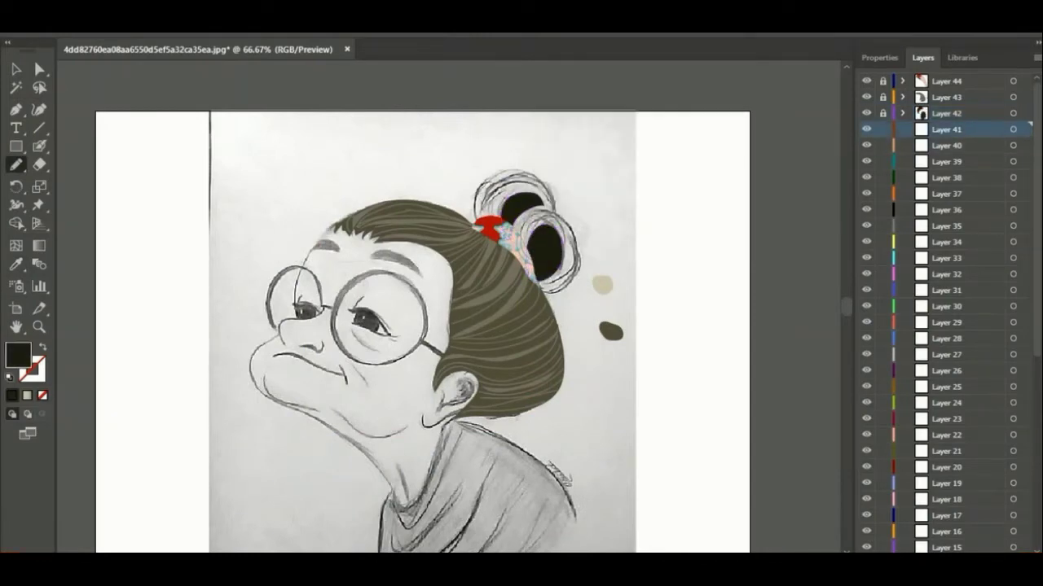
key(i)
click(602, 284)
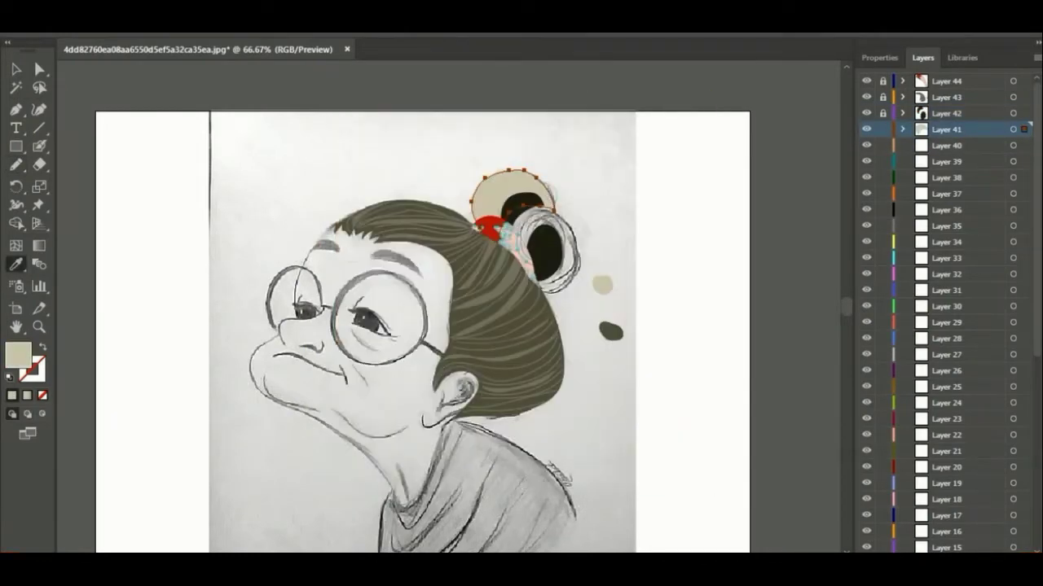
double_click(18, 354)
key(Return)
key(n)
click(882, 129)
Step: Fill the lower bun on Layer 40 with dark olive
click(945, 145)
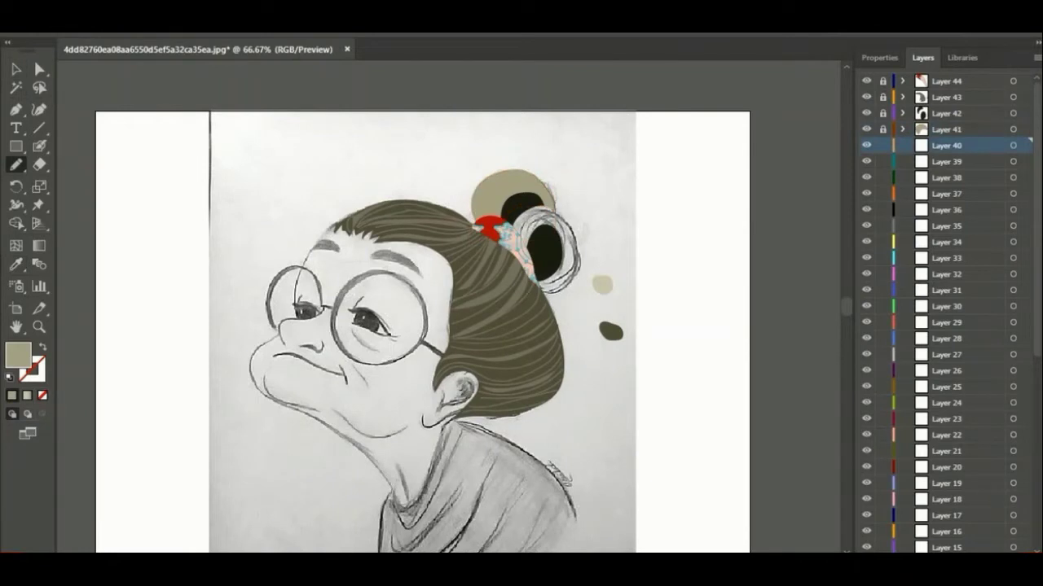
key(i)
click(610, 332)
key(v)
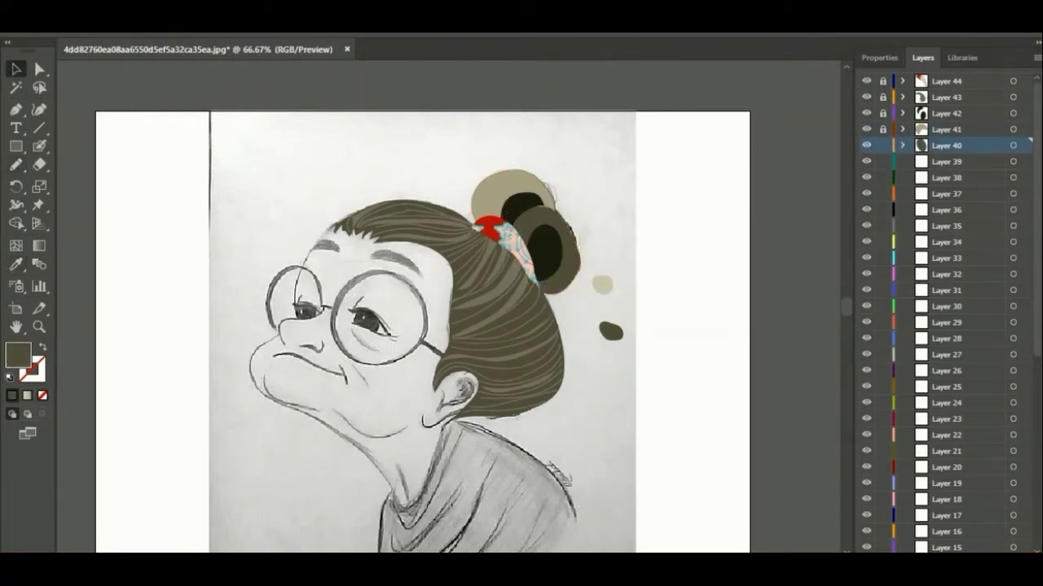
Step: Turn the bun scribble on Layer 42 into a white swirl and relock the layer
click(882, 113)
click(945, 113)
key(d)
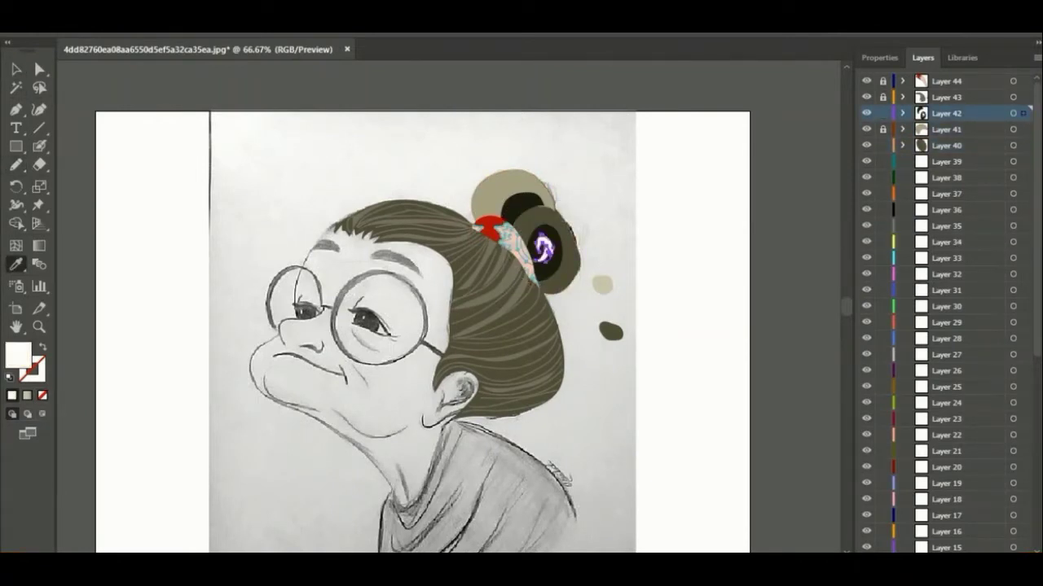
click(882, 113)
click(944, 145)
key(i)
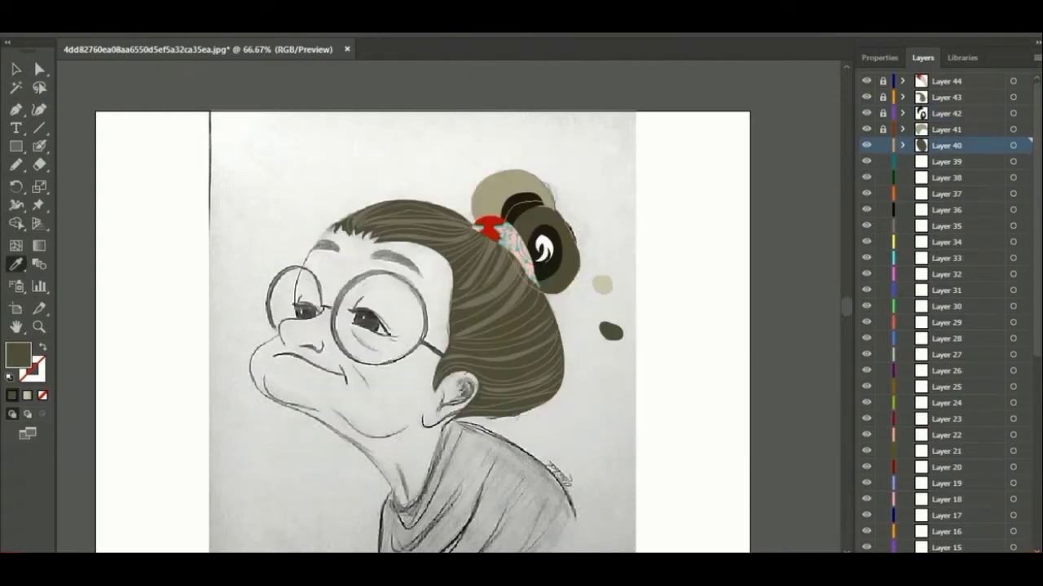
key(n)
key(shift+x)
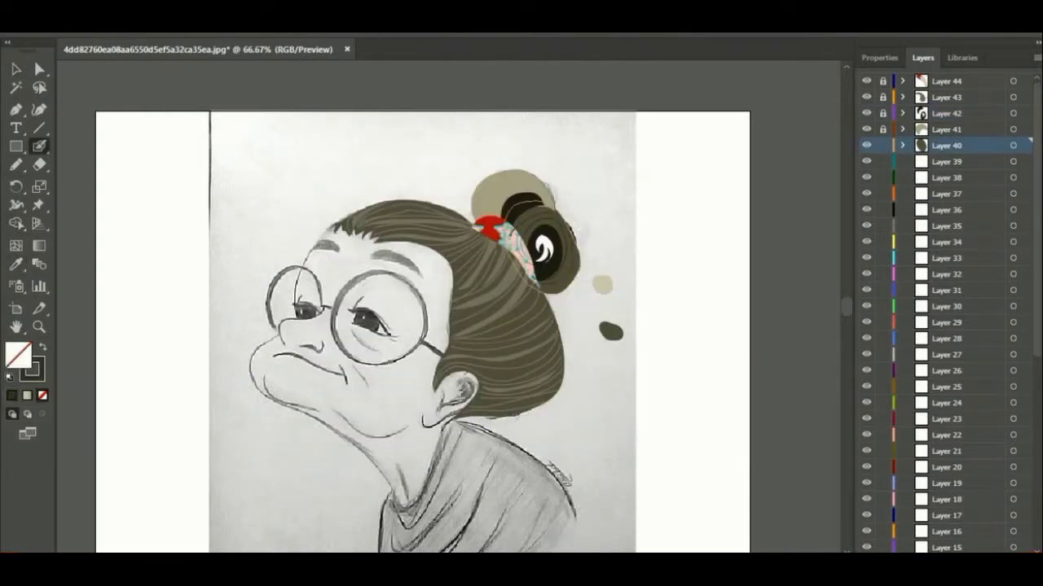
Step: Brush olive outline strands over the bun on Layer 41 and lock the layer
click(945, 129)
key(i)
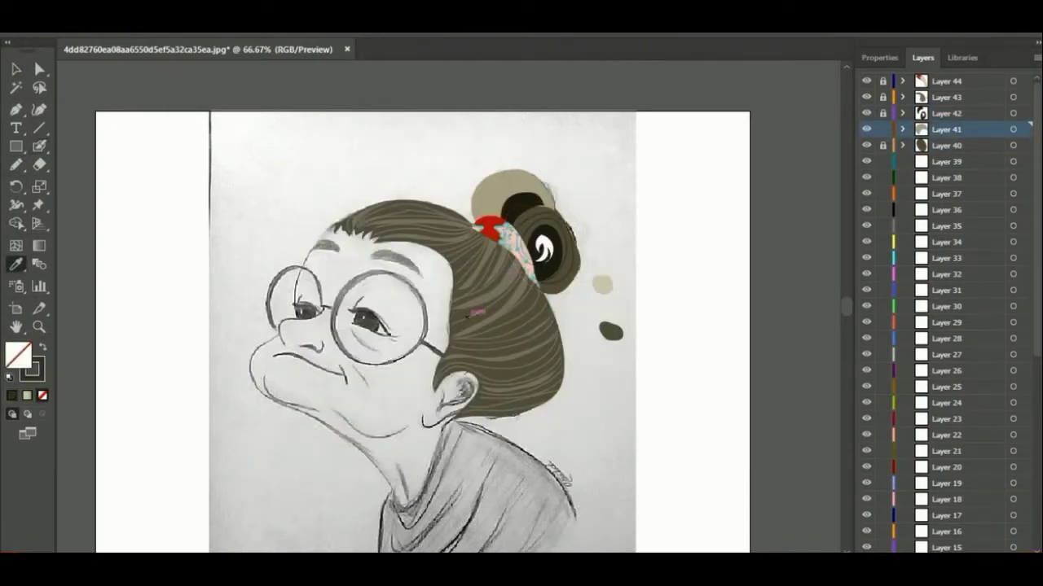
click(470, 316)
key(shift+b)
key(shift+x)
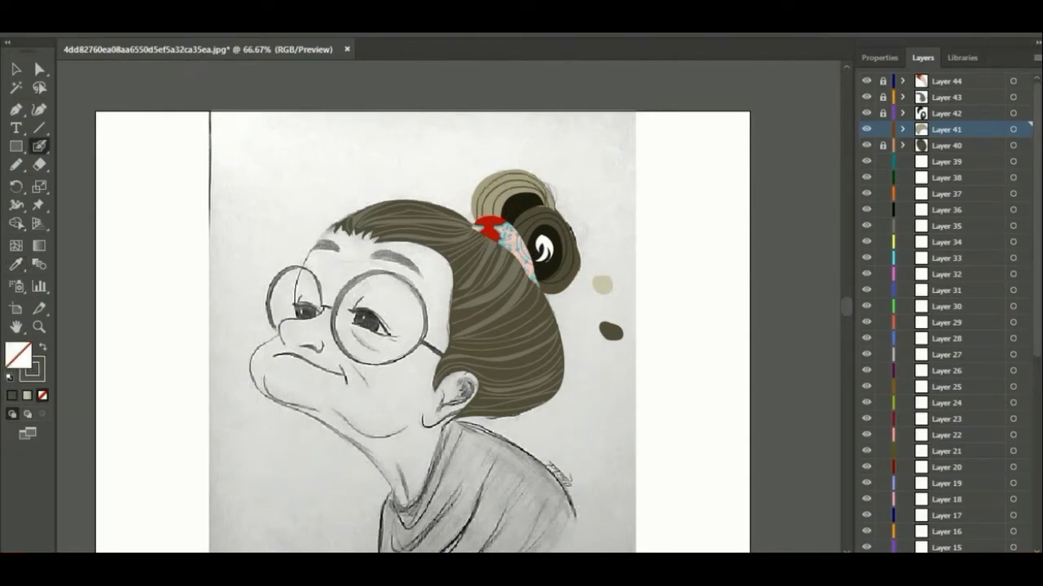
click(882, 128)
click(945, 161)
key(n)
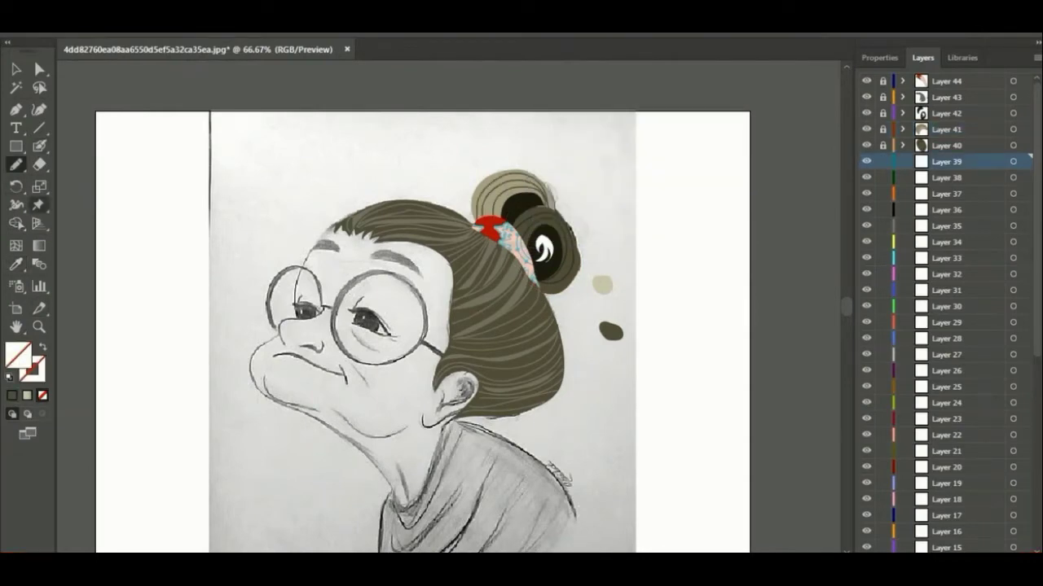
key(ctrl+equal)
key(ctrl+equal)
Step: Draw both eyebrows filled black and lock the eyebrow layer
drag(365, 185, 383, 170)
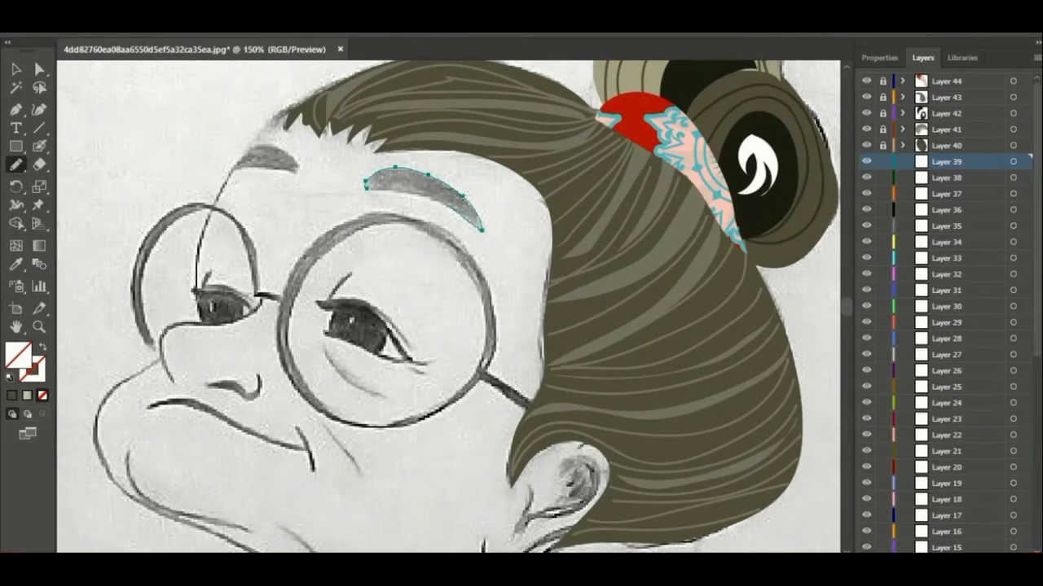
key(shift+x)
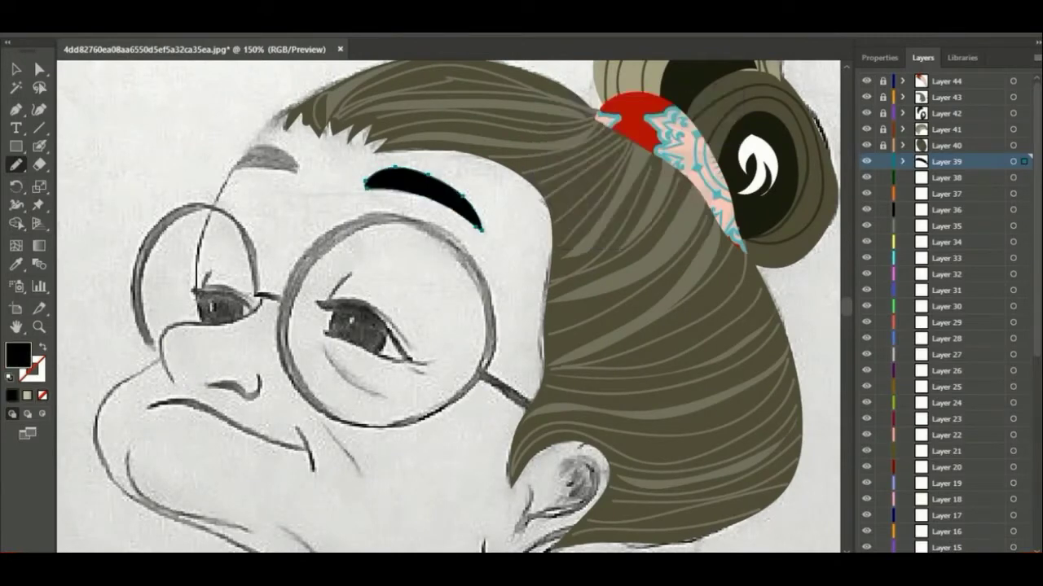
key(shift+x)
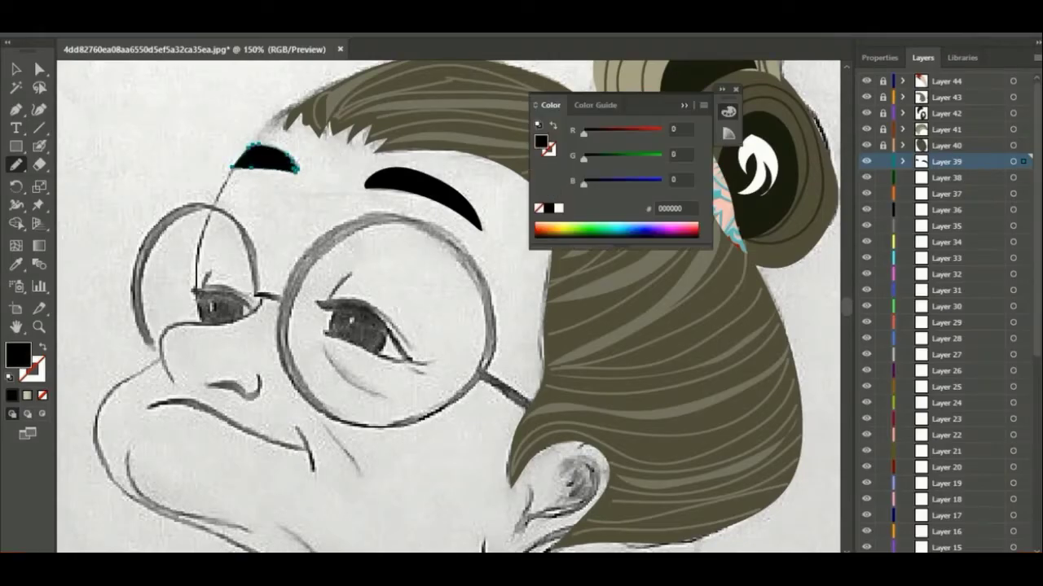
click(882, 161)
click(945, 177)
Step: Draw the right eye's black lid outline, black iris and white glint on Layer 38
key(ctrl+equal)
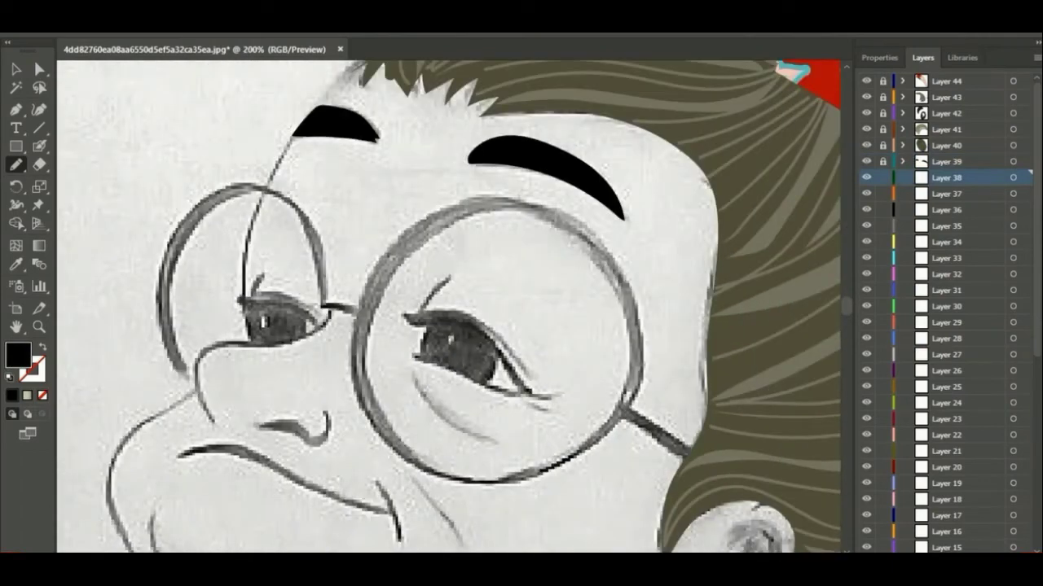
key(ctrl+equal)
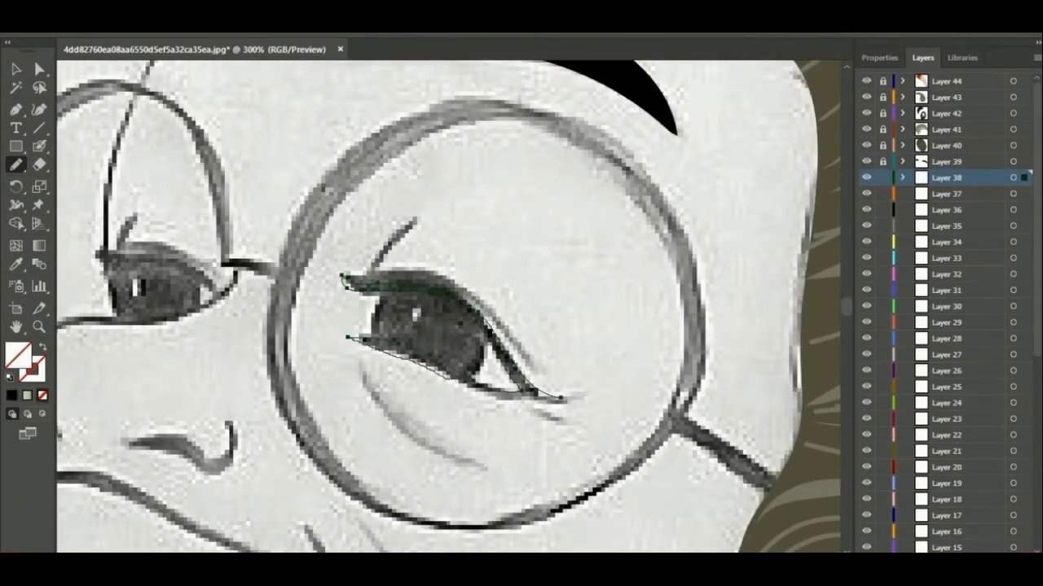
key(shift+x)
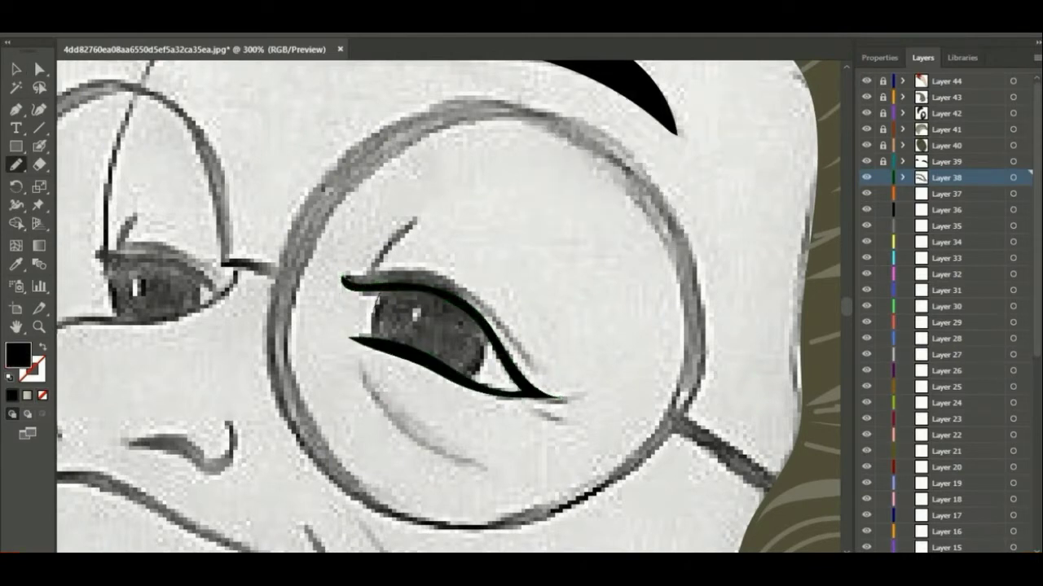
key(shift+x)
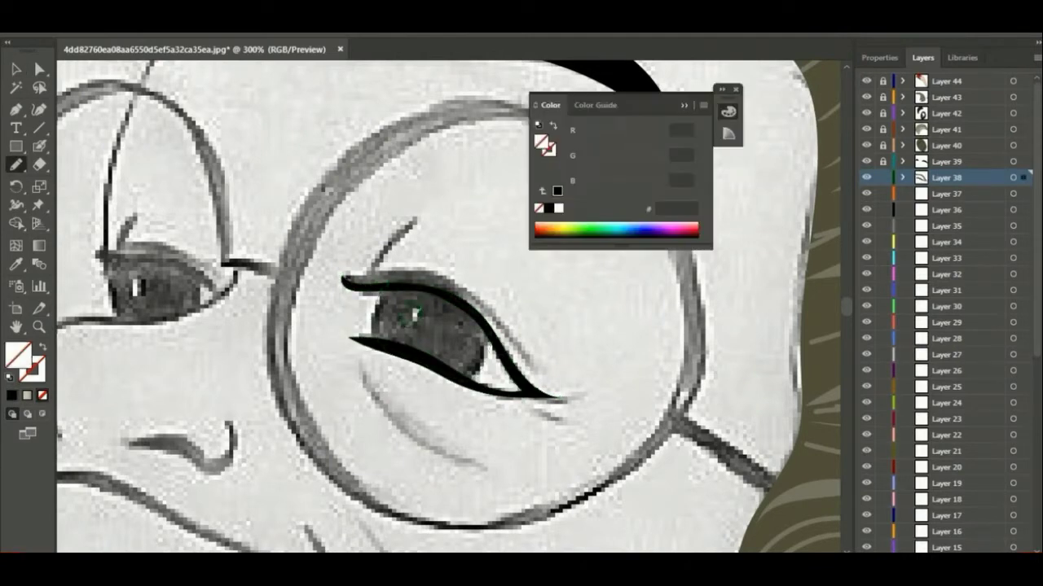
drag(407, 311, 411, 321)
key(a)
key(i)
click(358, 283)
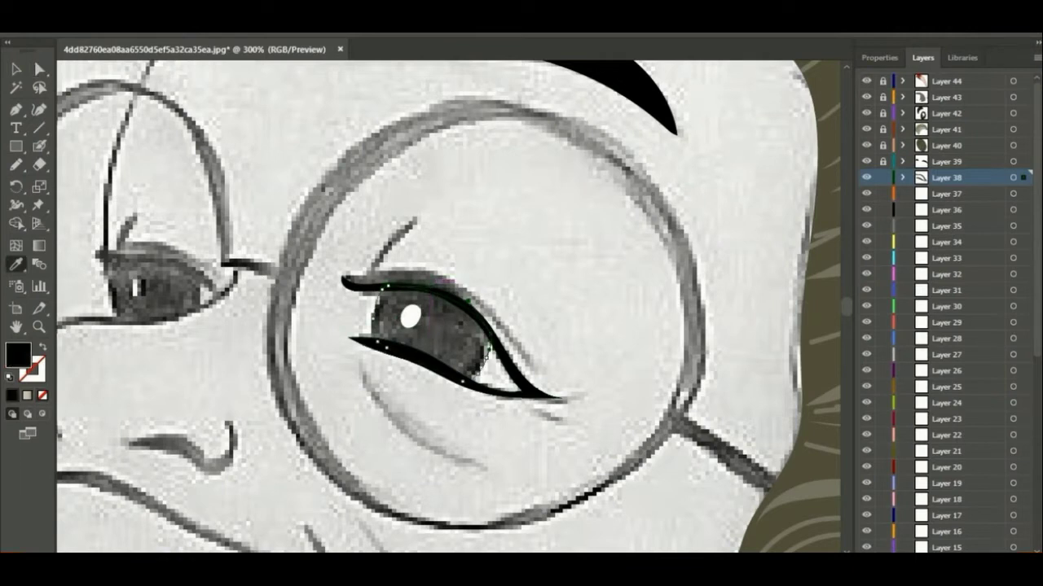
click(883, 178)
click(945, 194)
Step: Paint the inner and outer eye-corner shapes and fill them white
key(b)
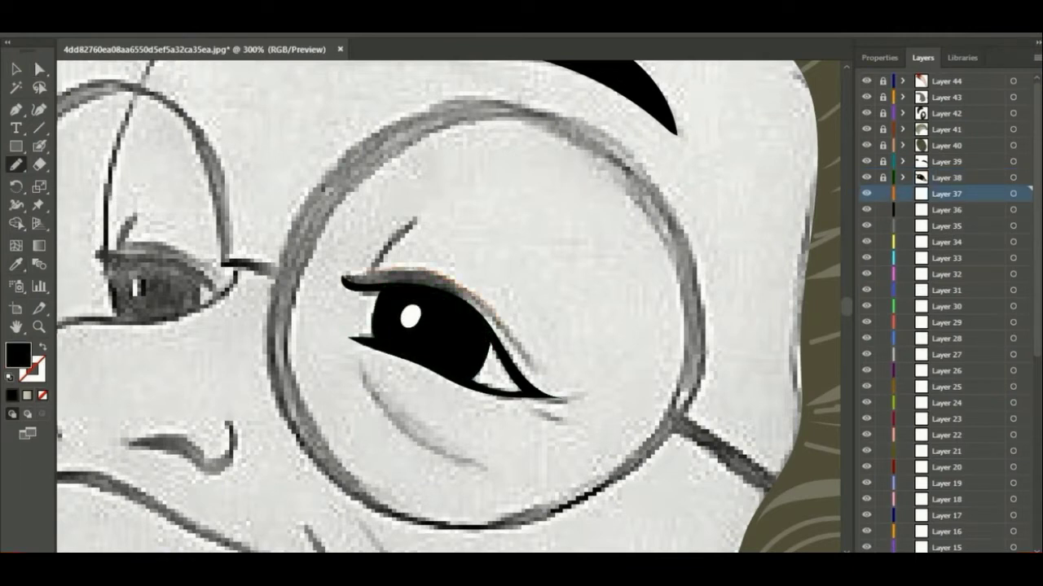
drag(576, 389, 577, 391)
drag(460, 373, 471, 383)
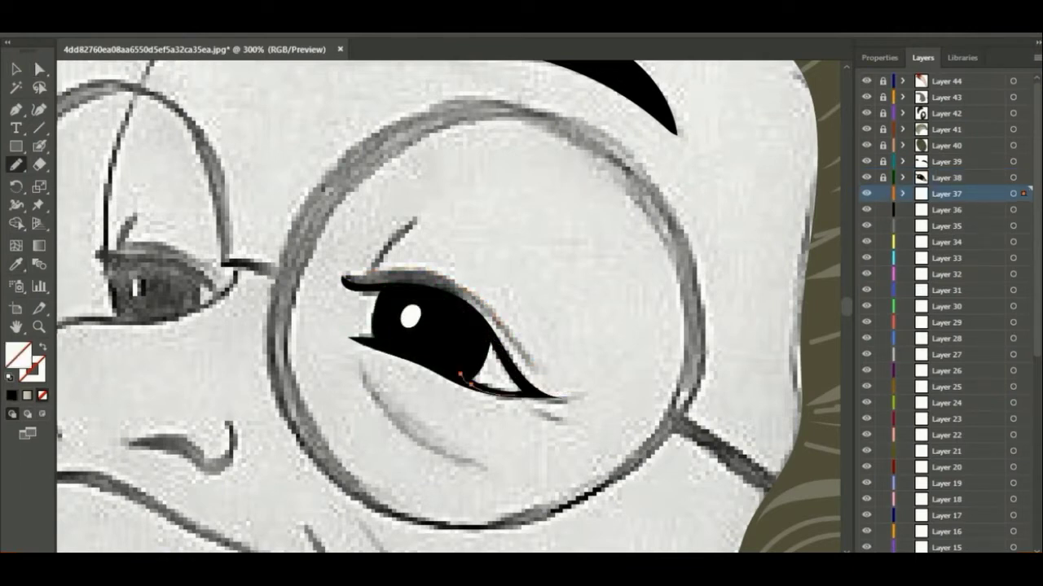
drag(356, 292, 358, 336)
key(shift+x)
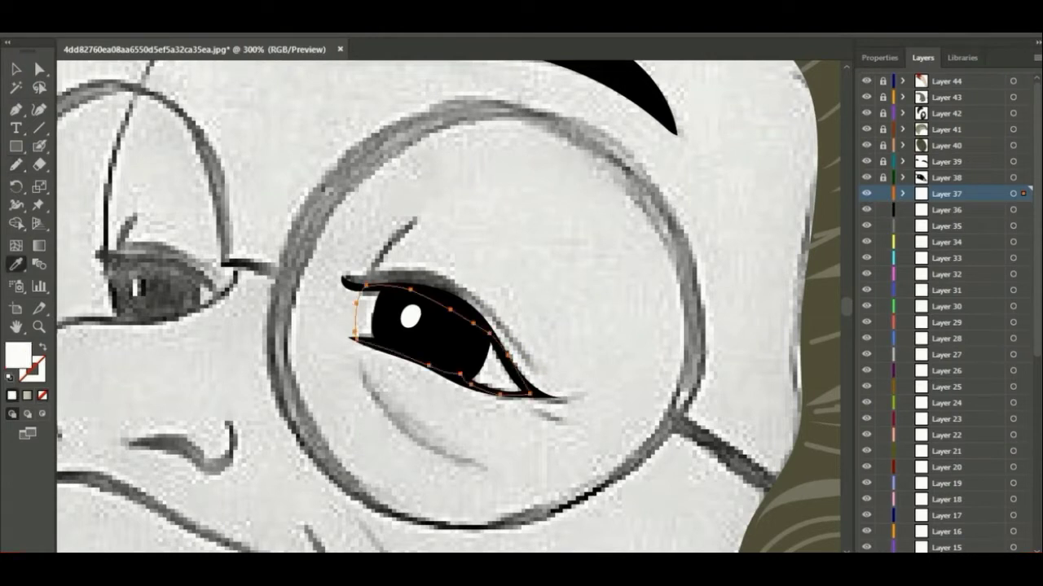
Step: Pick brown and light peach fills and draw skin-tone swatch squares beside the face
double_click(18, 354)
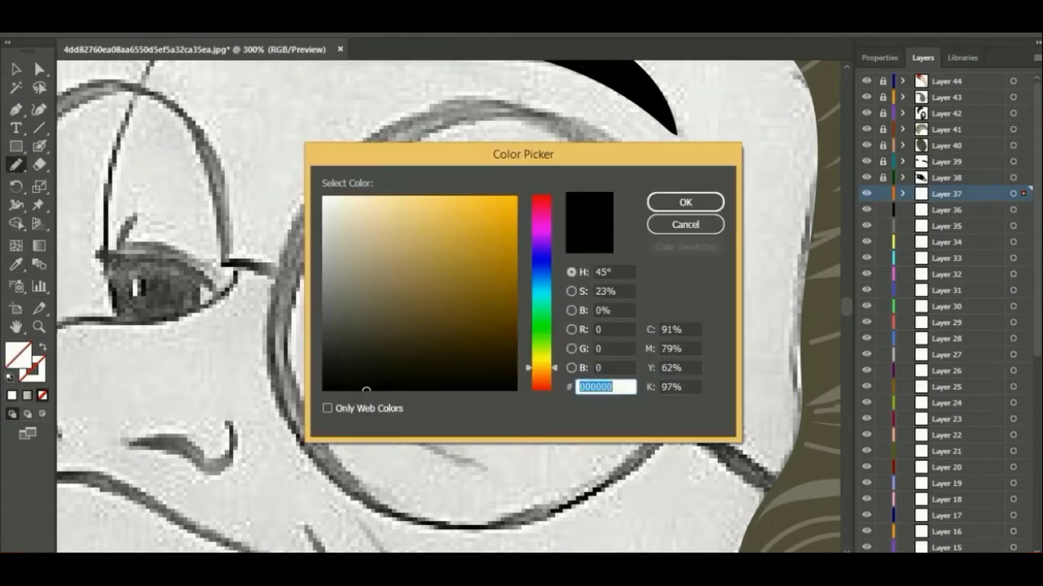
click(437, 250)
click(685, 200)
key(v)
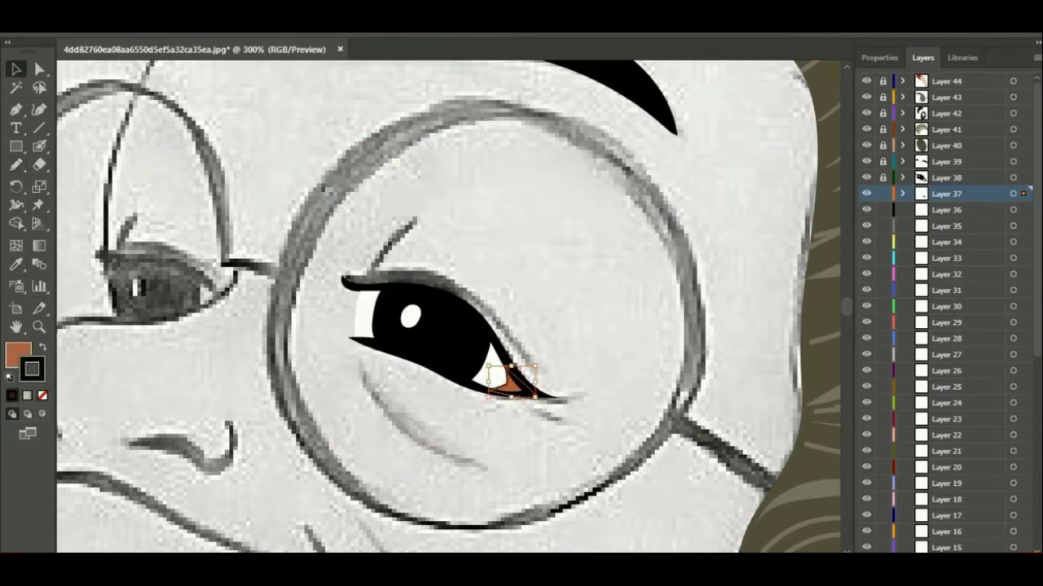
key(ctrl+shift+a)
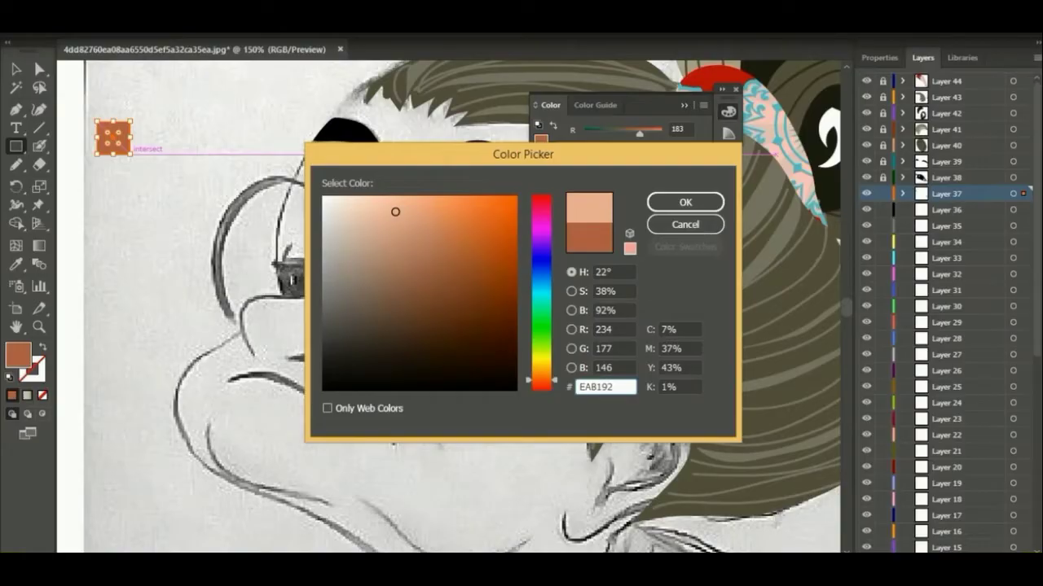
click(685, 200)
mouse_move(96, 176)
mouse_down()
mouse_move(135, 221)
mouse_move(136, 290)
mouse_up()
double_click(18, 354)
click(684, 201)
Step: Give the right eye's upper lid crease a peach-to-brown gradient at 150°
key(i)
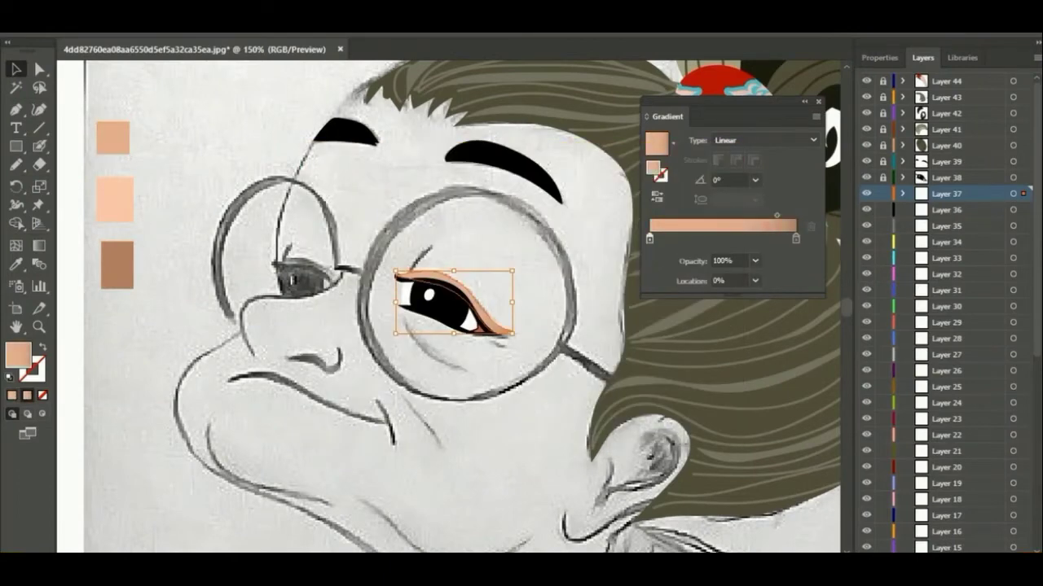
drag(792, 238, 754, 239)
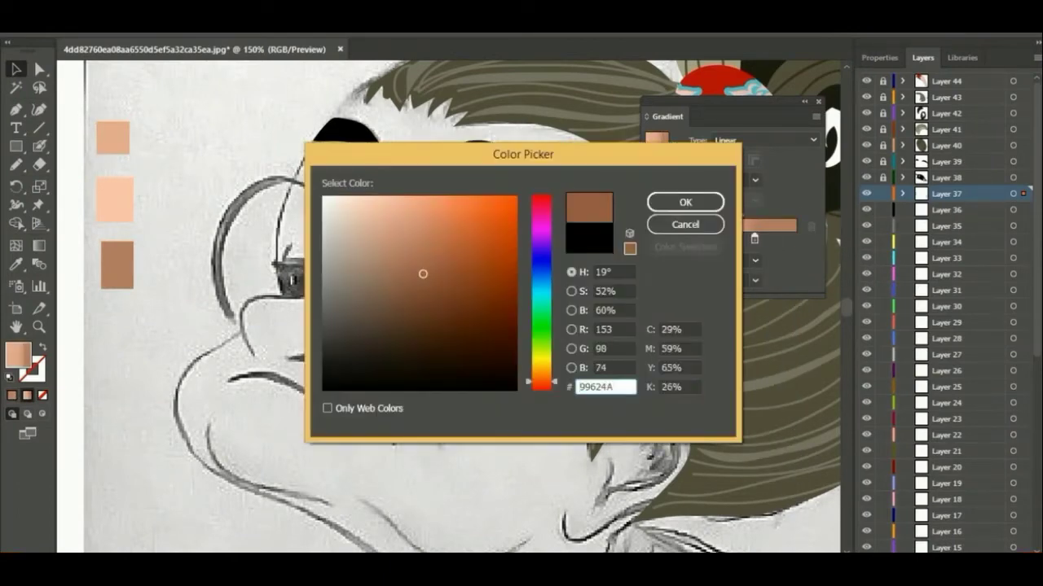
click(755, 180)
click(773, 213)
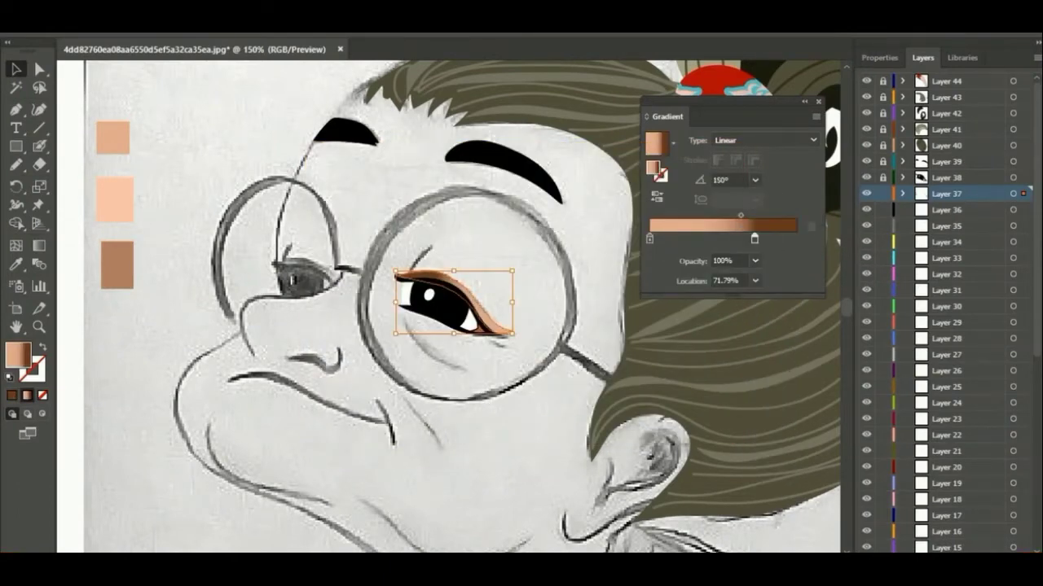
click(795, 239)
click(818, 101)
key(ctrl+shift+a)
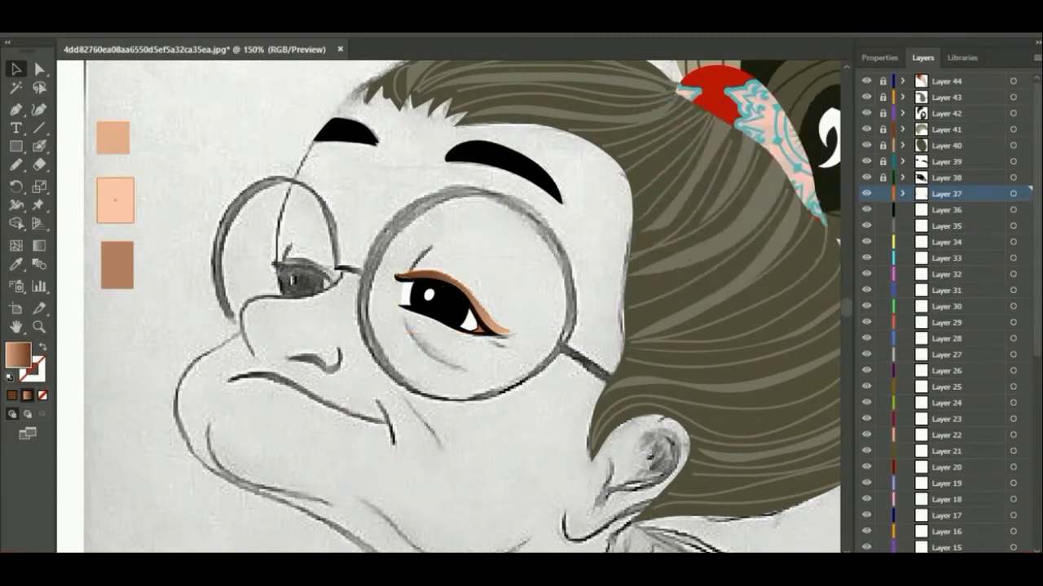
click(944, 210)
Step: Draw the upper eyelid shading with a -110° peach-to-brown gradient and lightened blend point
key(n)
drag(519, 285, 509, 332)
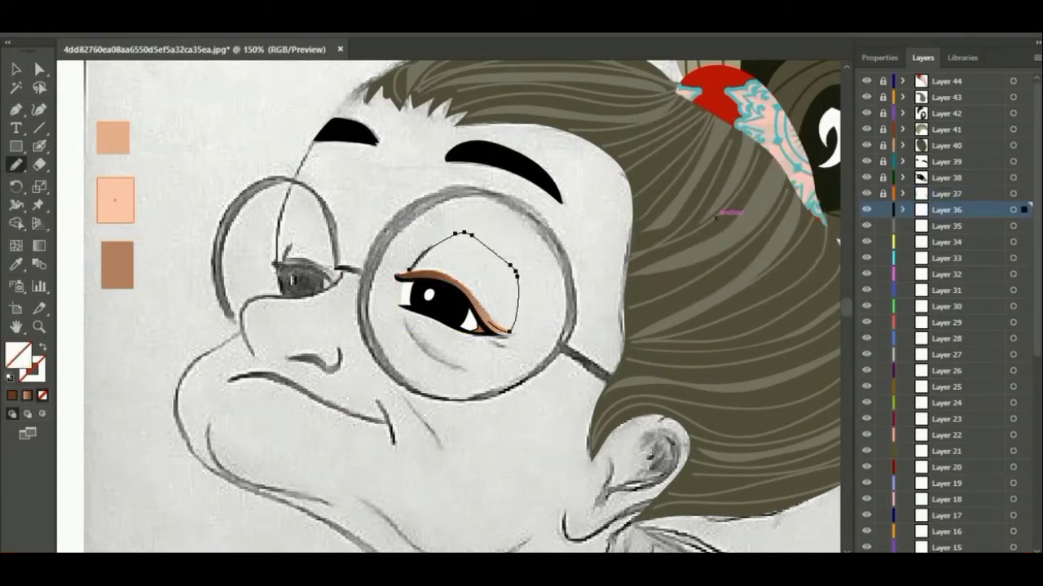
key(period)
click(755, 180)
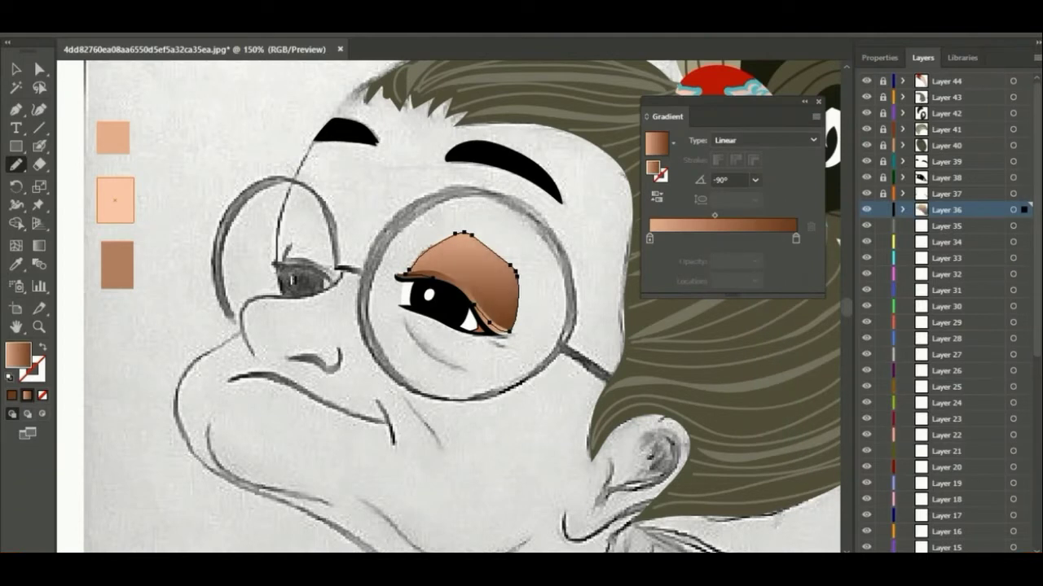
click(774, 437)
text(-110)
key(Return)
drag(714, 215, 755, 215)
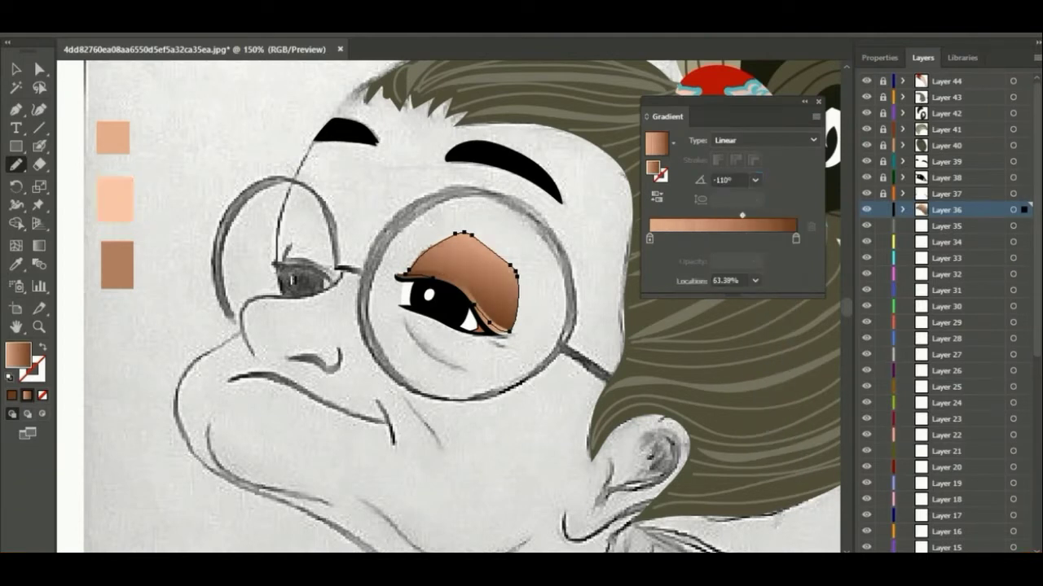
key(ctrl+shift+a)
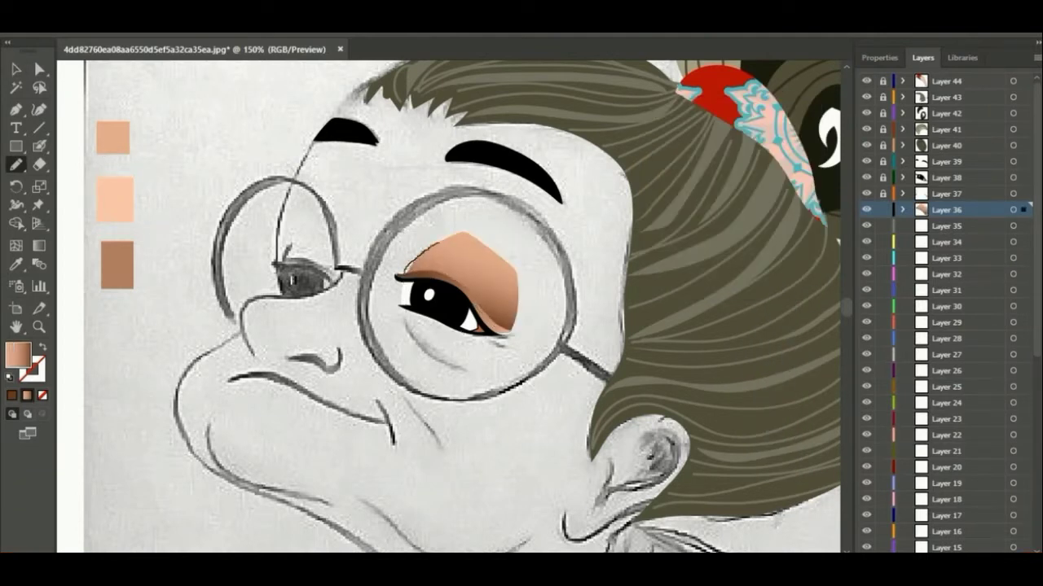
Step: Reshape the eyelid shading and copy the gradient onto the under-eye skin shape
double_click(18, 355)
click(684, 200)
key(v)
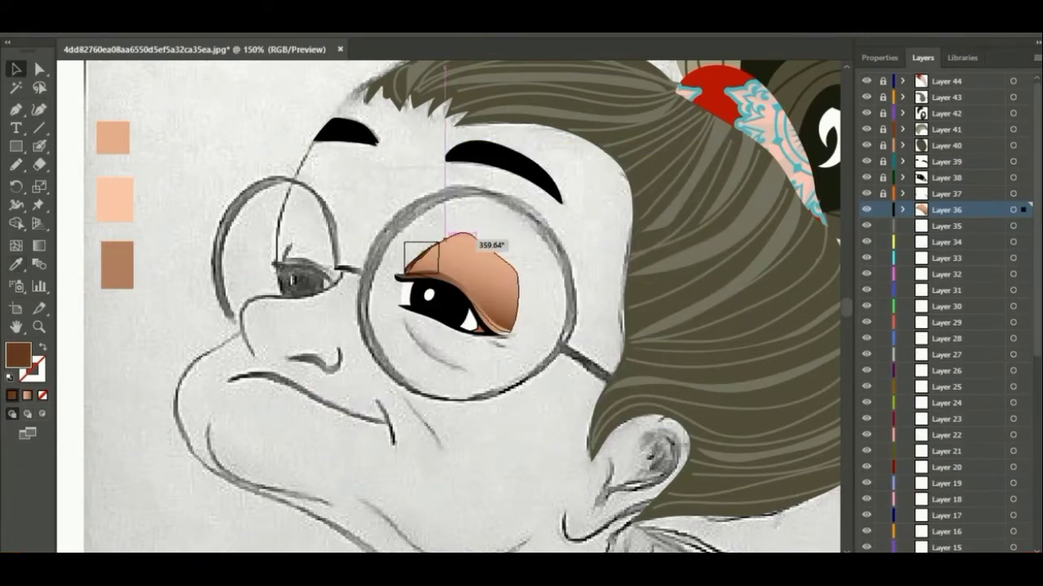
drag(405, 273, 444, 237)
key(a)
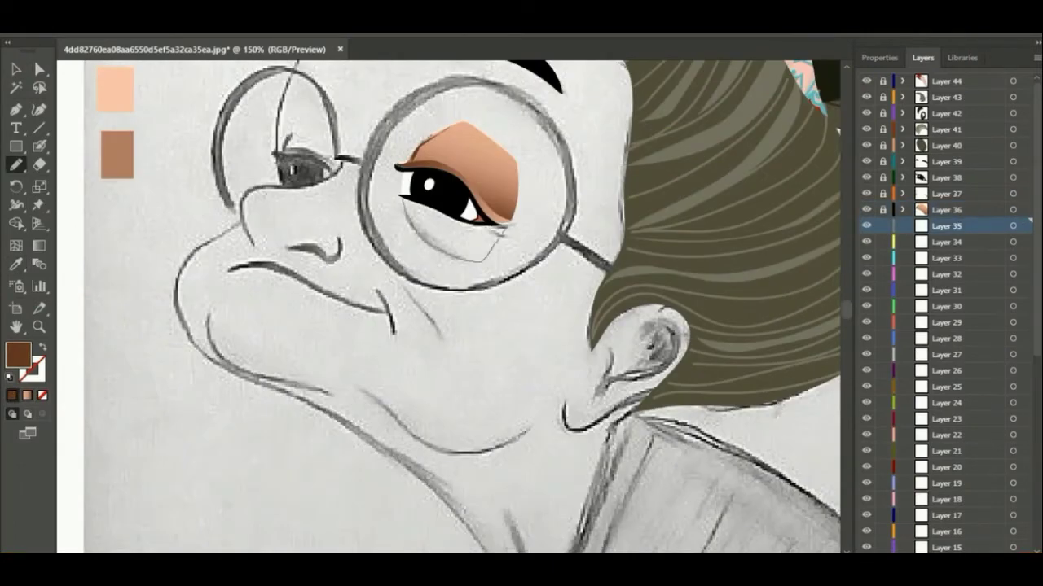
key(i)
click(472, 155)
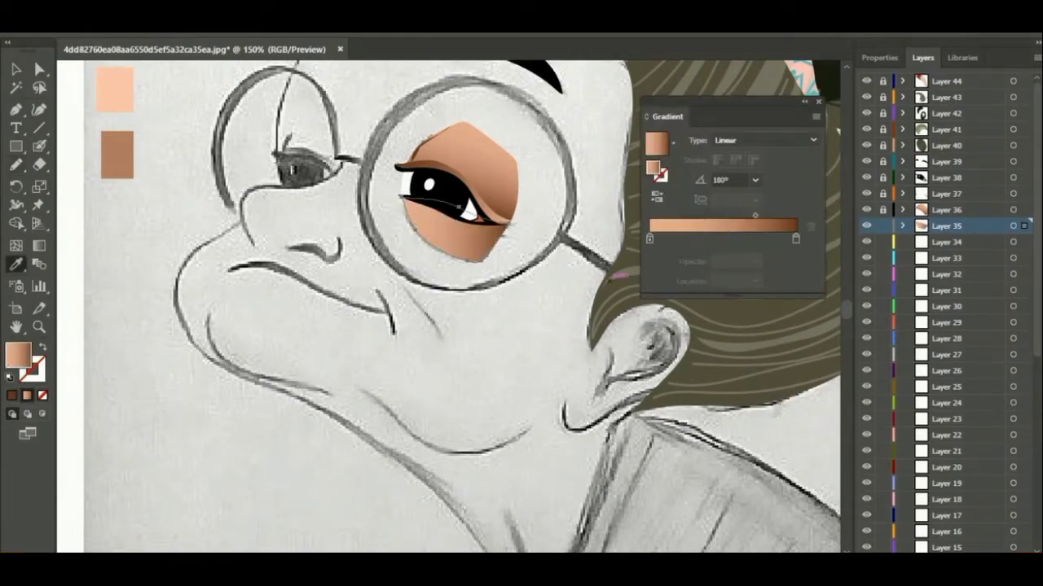
drag(767, 215, 763, 215)
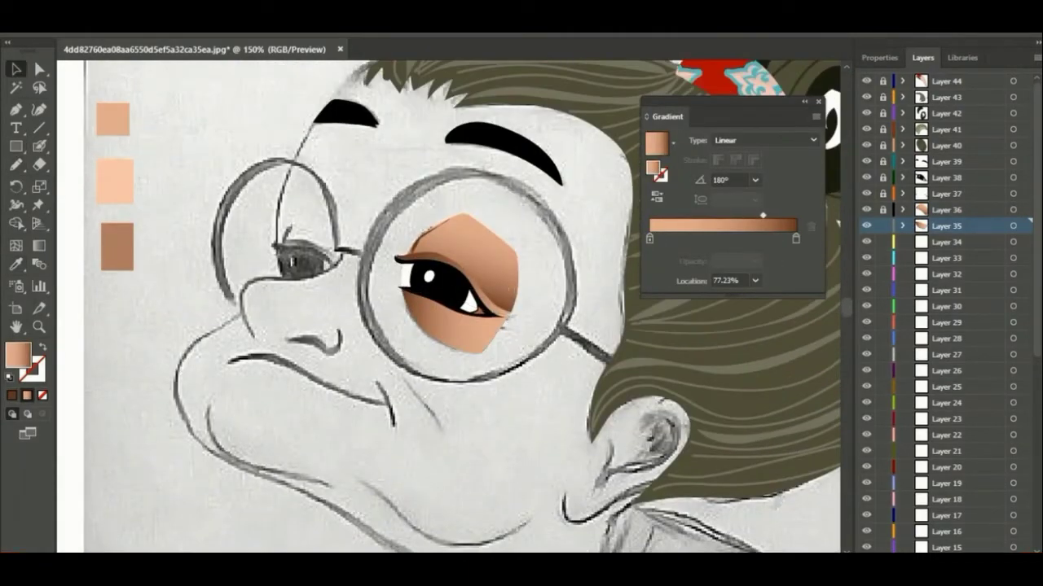
key(slash)
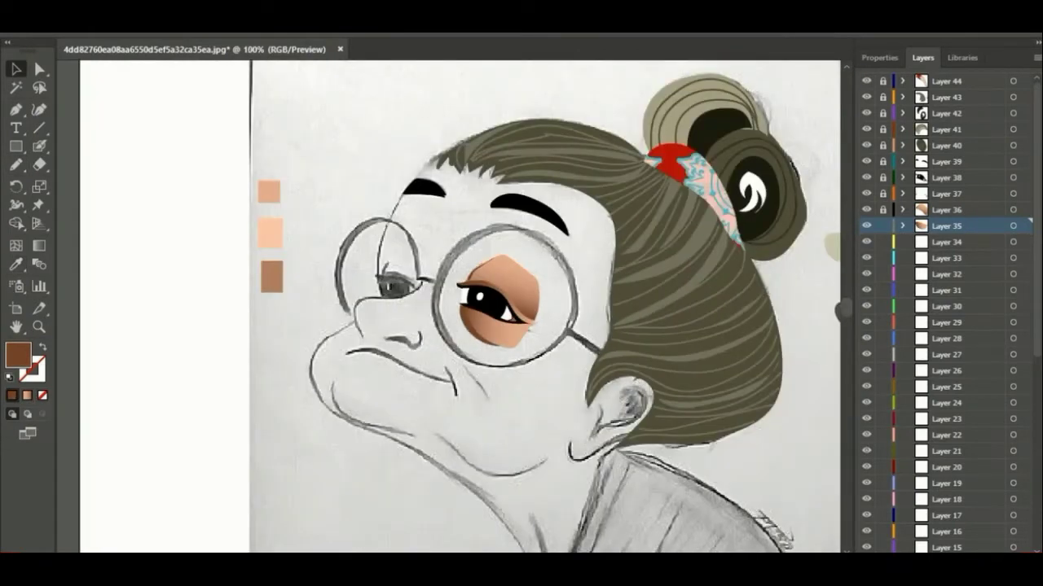
Step: Lock Layer 35 and draw a Curvature circle fitted around the right lens on Layer 34
click(883, 225)
click(944, 242)
click(38, 108)
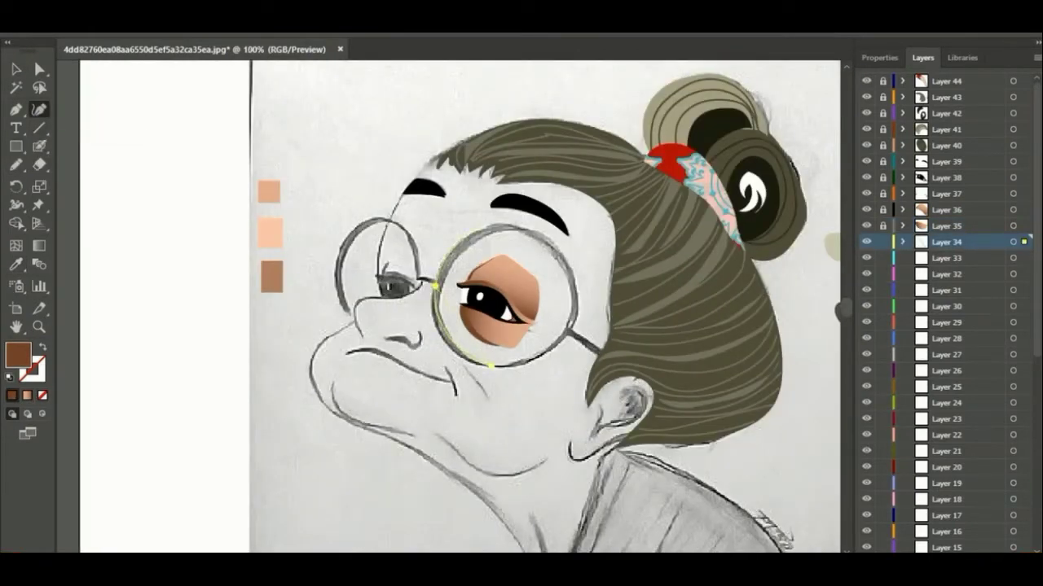
click(510, 227)
click(578, 295)
click(435, 287)
drag(492, 364, 485, 365)
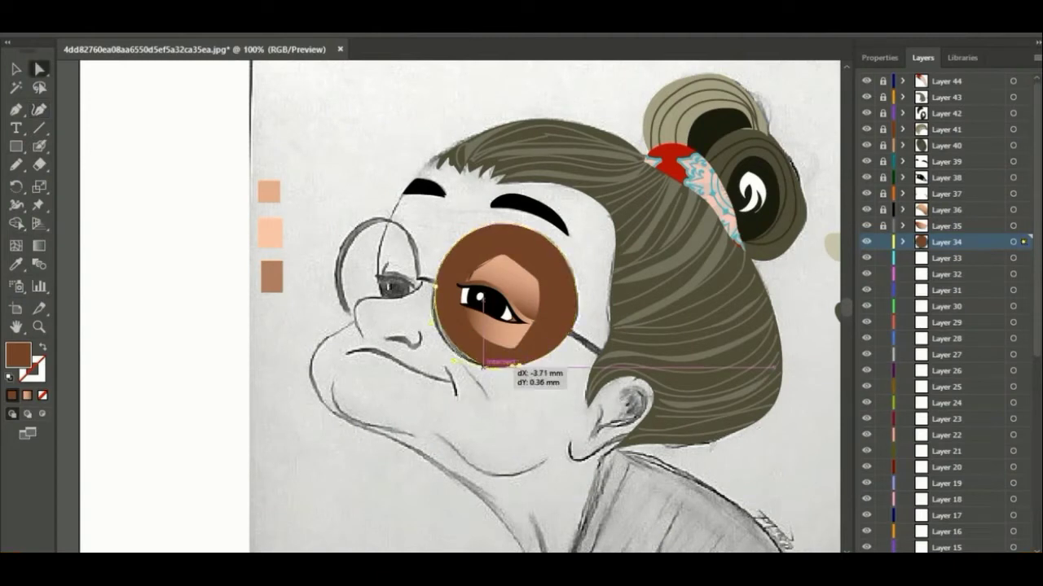
Step: Make the lens circle a thick black outline by raising its stroke weight
key(shift+x)
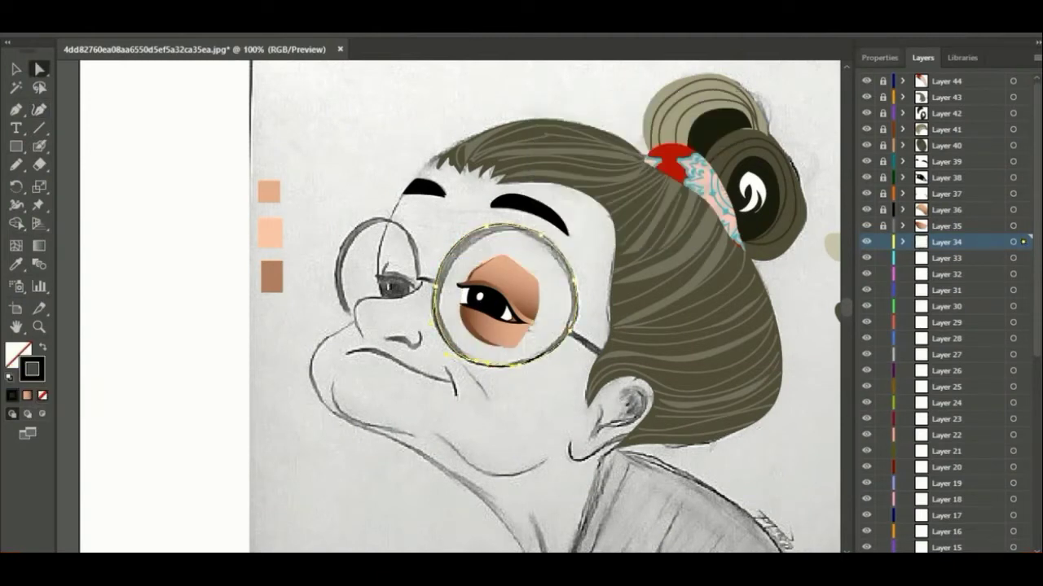
click(879, 57)
click(911, 247)
click(923, 57)
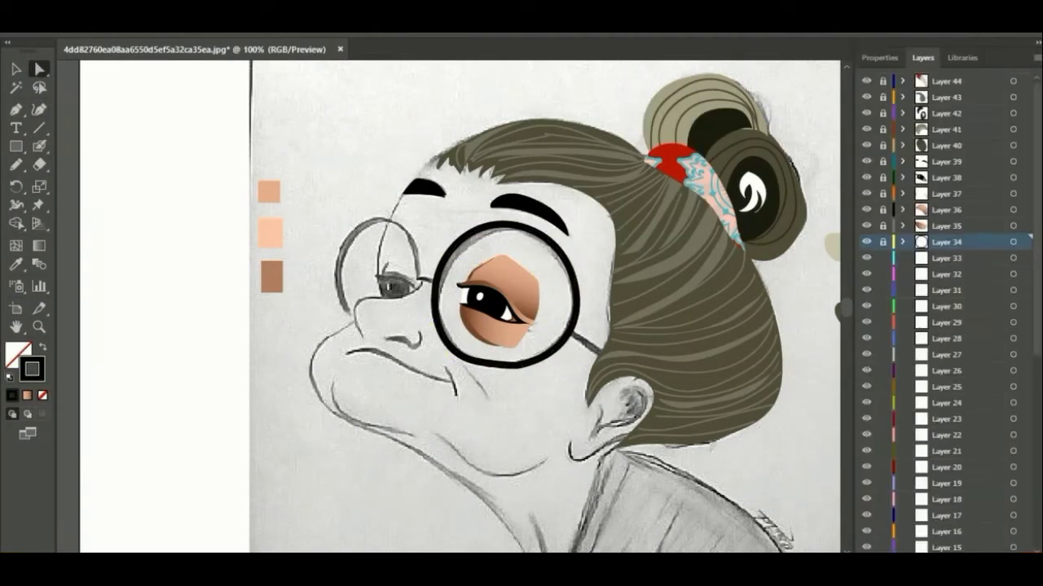
click(945, 258)
key(p)
key(ctrl+plus)
Step: Zoom in on the left eye, then trace its lash line and fill it black
key(n)
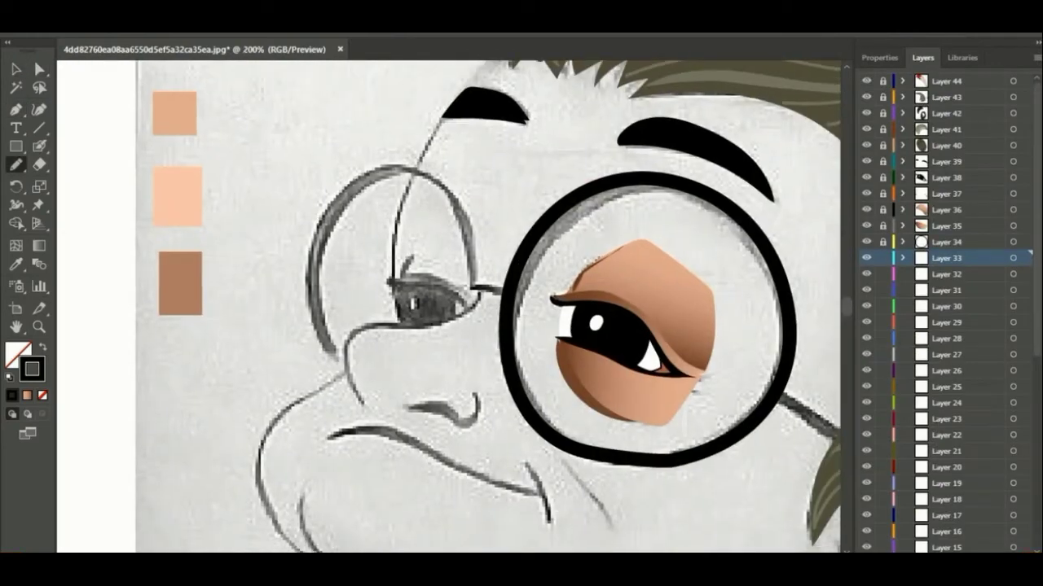
key(ctrl+plus)
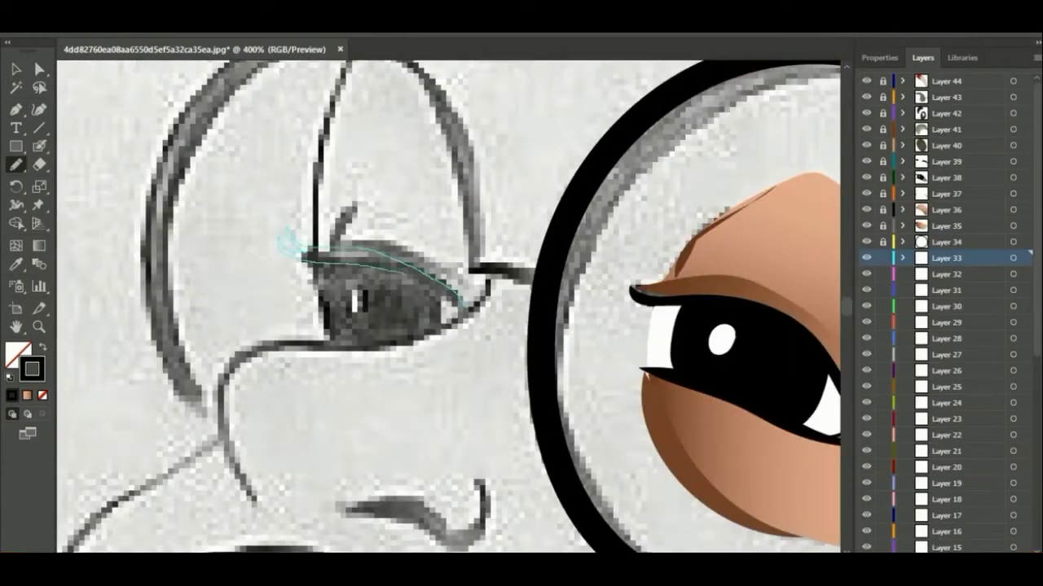
key(shift+x)
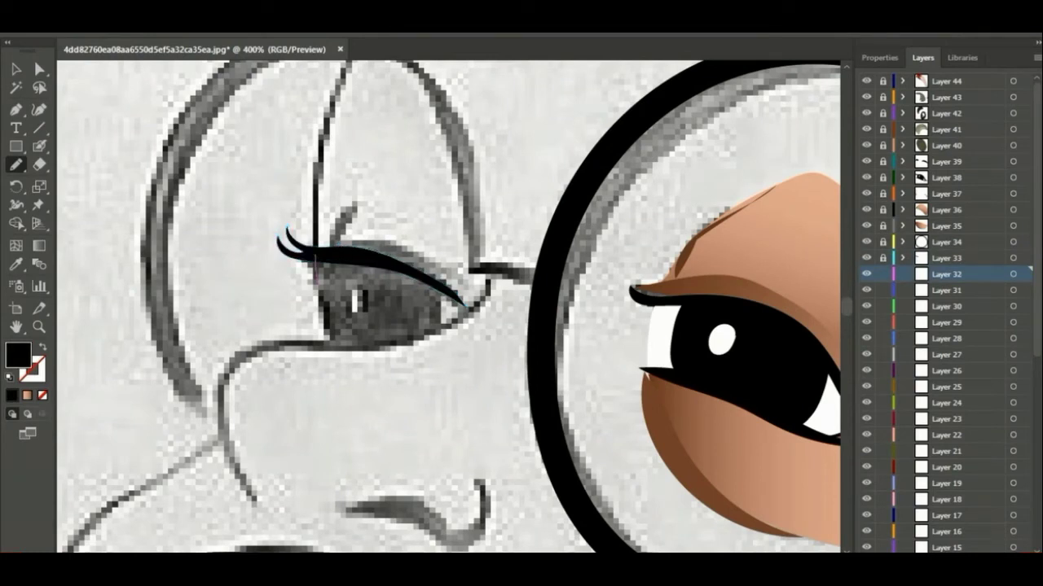
drag(335, 340, 435, 323)
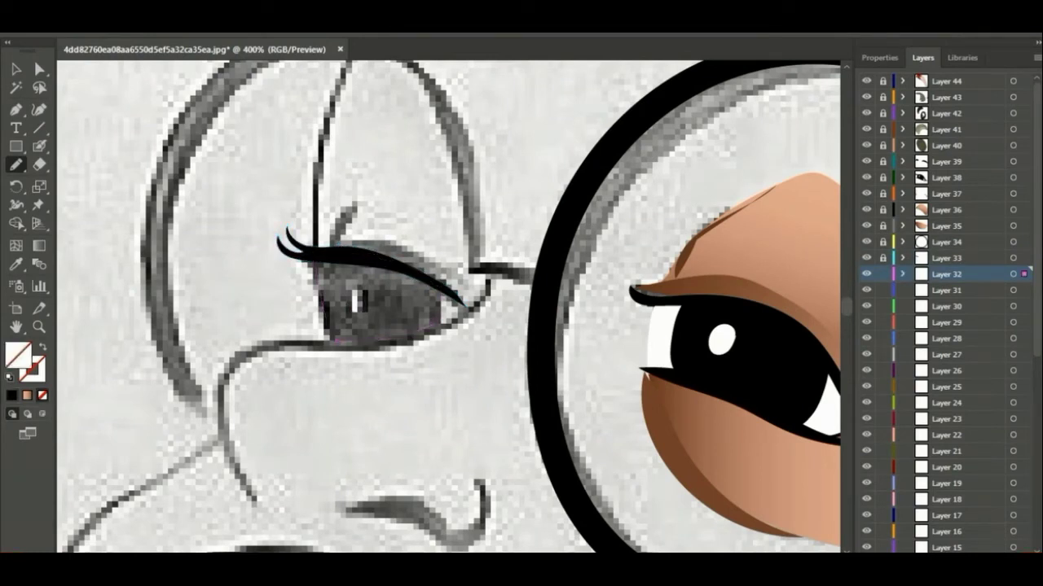
key(i)
click(356, 300)
Step: Lock the lash shape and draw a white corner for the left eye on Layer 31
key(v)
click(883, 274)
click(945, 290)
key(n)
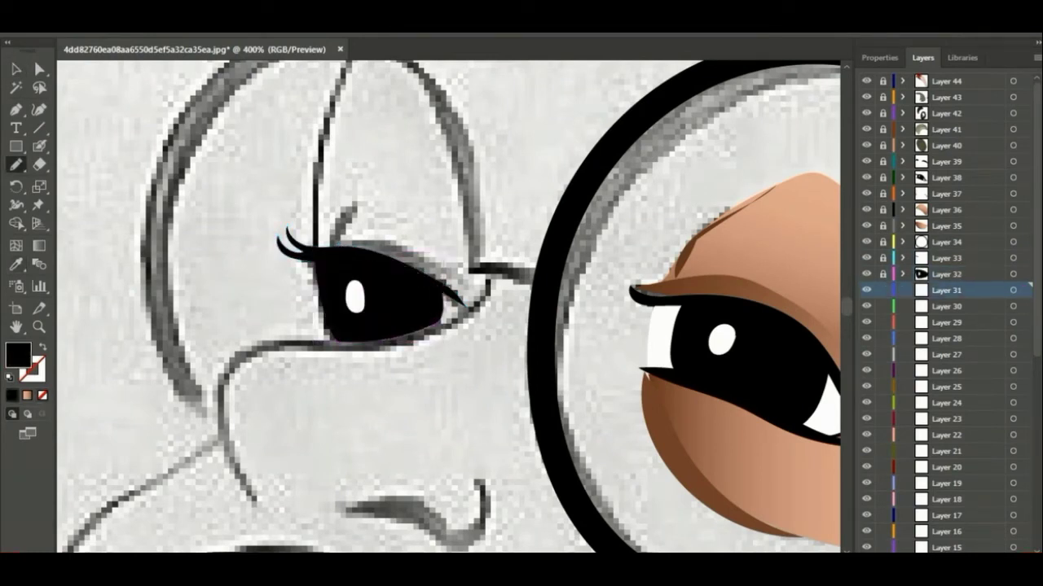
drag(440, 297, 444, 320)
key(i)
Step: On Layer 30, fill the left eye's lash stroke with sampled brown
click(355, 298)
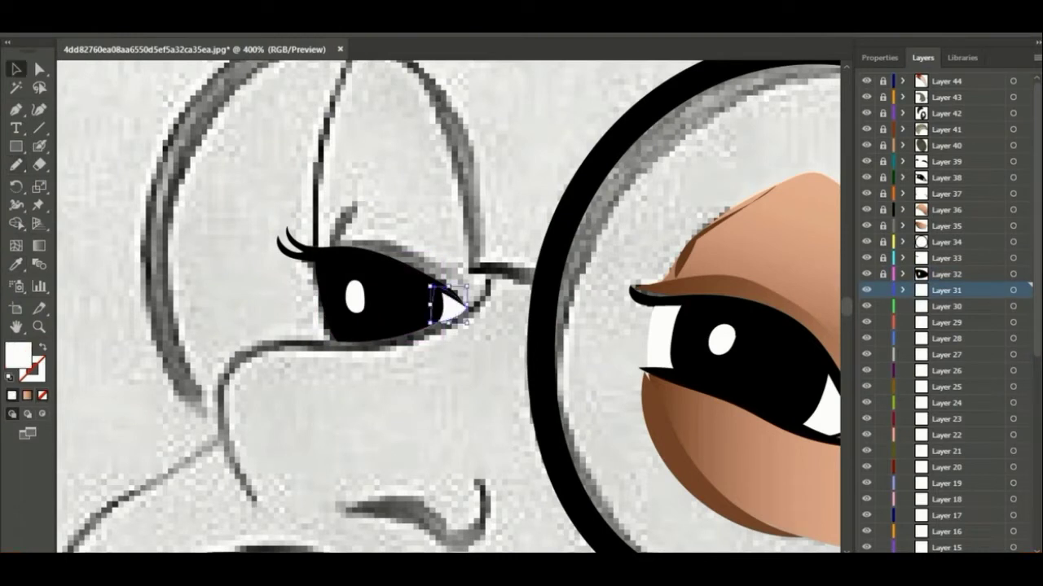
click(883, 290)
click(945, 306)
key(n)
key(i)
click(686, 257)
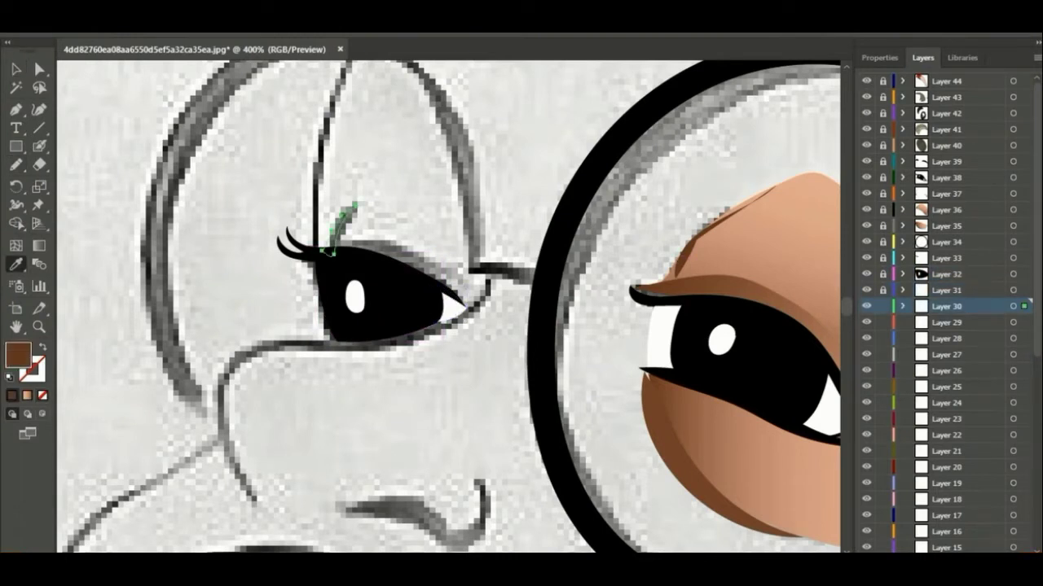
Step: On Layer 29, draw the left upper eyelid and fill it with sampled brown
key(v)
click(883, 306)
click(945, 323)
key(n)
drag(475, 296, 330, 251)
key(i)
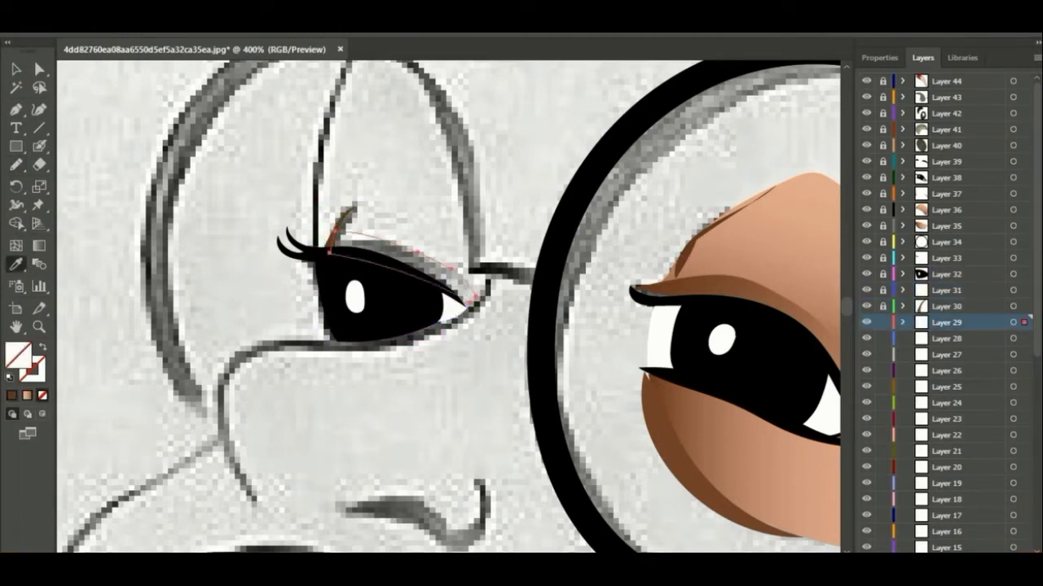
click(700, 281)
key(v)
Step: Reshape the right upper eyelid's outer corner anchor, then select the lower lid
drag(488, 285, 360, 342)
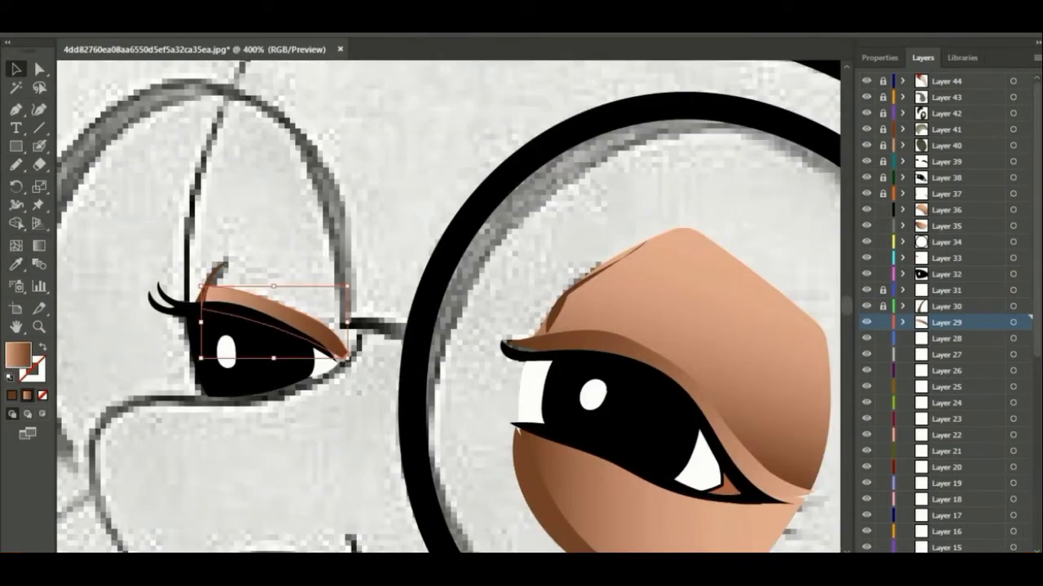
key(a)
click(525, 355)
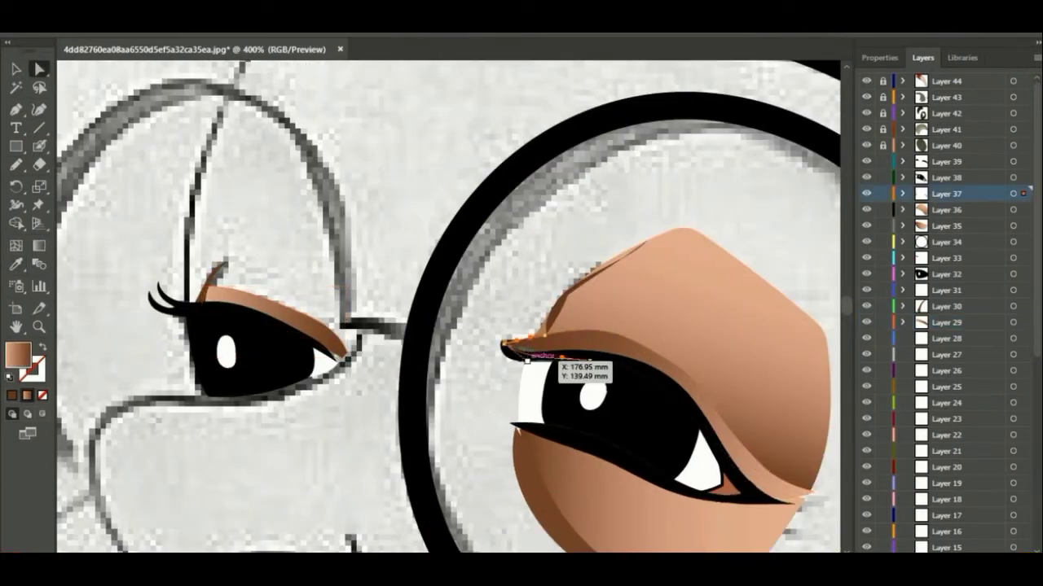
drag(526, 359, 522, 354)
click(806, 494)
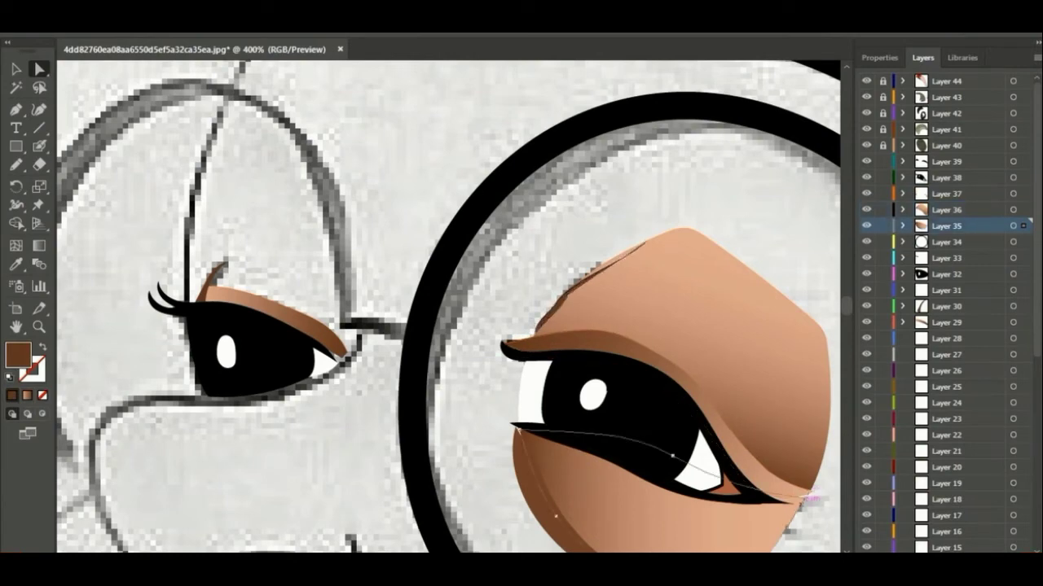
scroll(806, 495, down, 5)
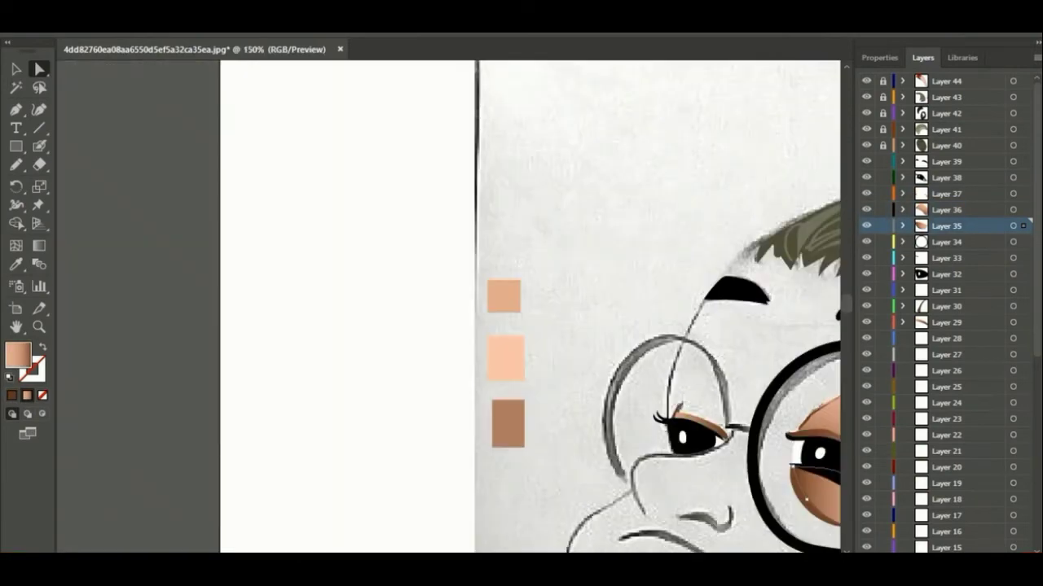
Step: Lock the eye layers and fill the nose contour beside the left eye with light peach
drag(882, 161, 882, 322)
click(945, 338)
drag(733, 407, 497, 309)
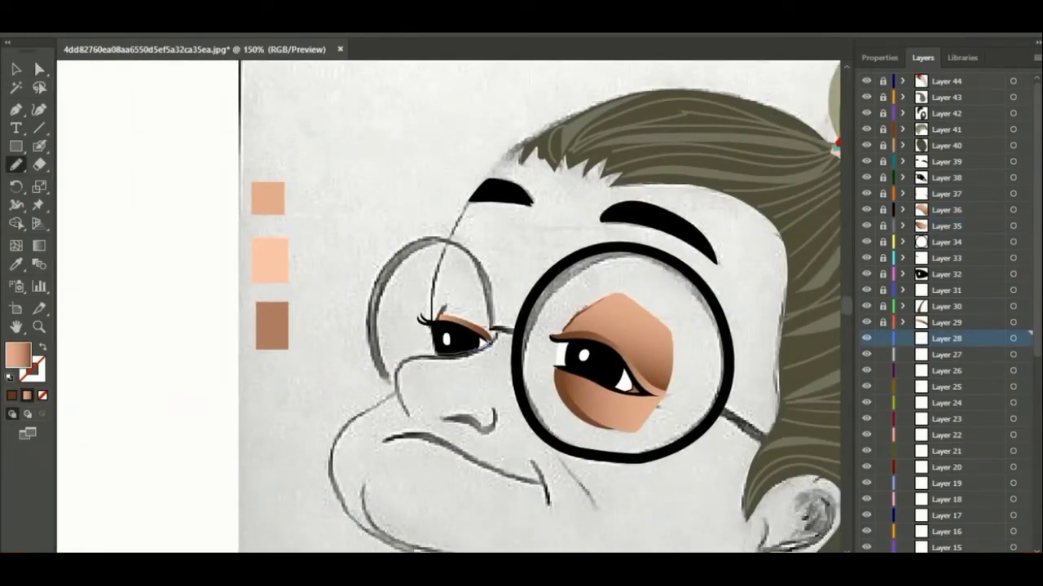
scroll(430, 394, up, 3)
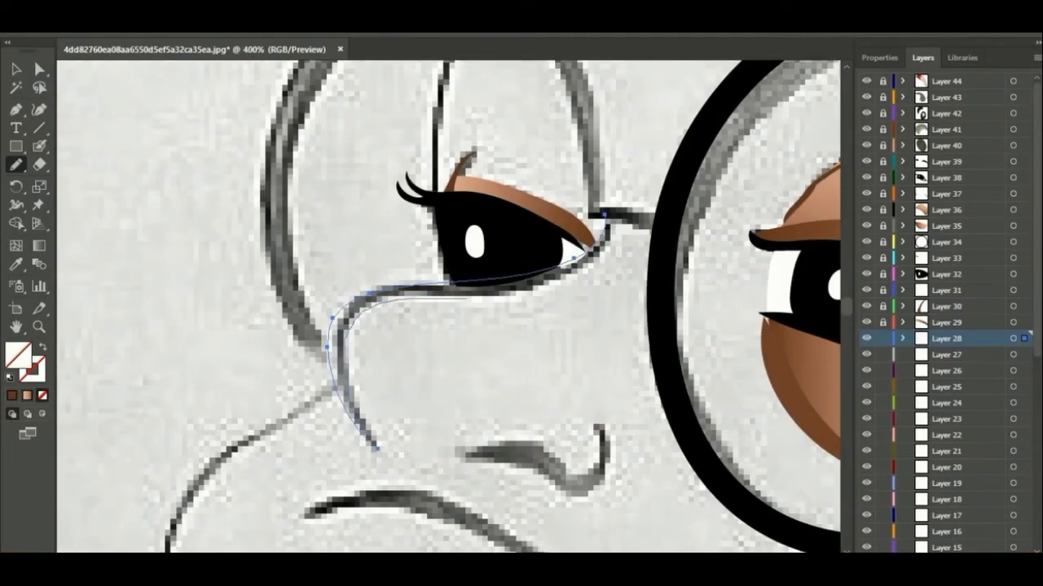
key(i)
click(505, 191)
double_click(17, 354)
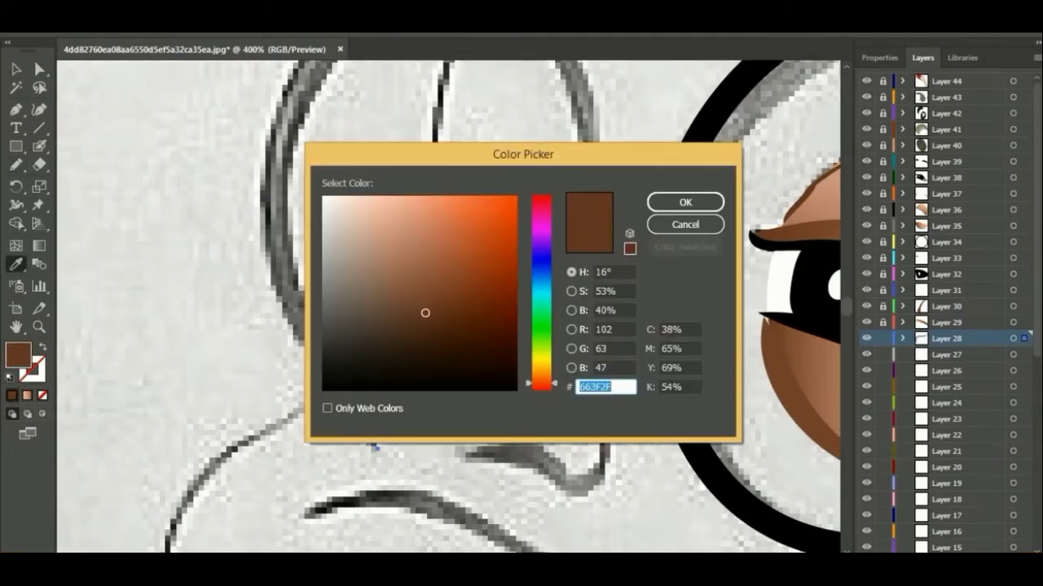
click(363, 196)
key(Return)
key(v)
Step: Fill the nostril with dark brown
scroll(294, 399, down, 2)
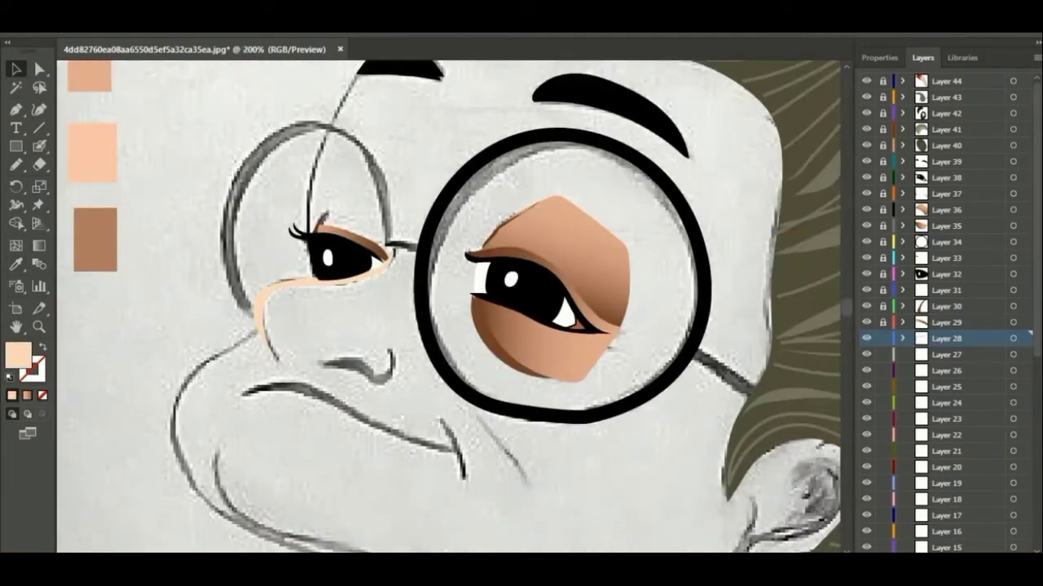
scroll(522, 309, down, 3)
key(n)
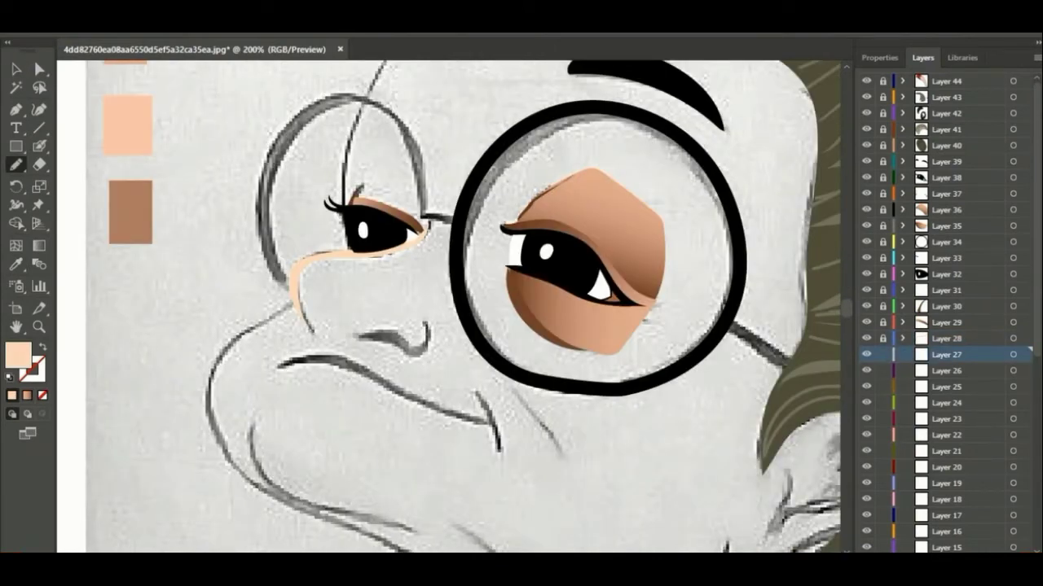
key(i)
double_click(17, 354)
key(Return)
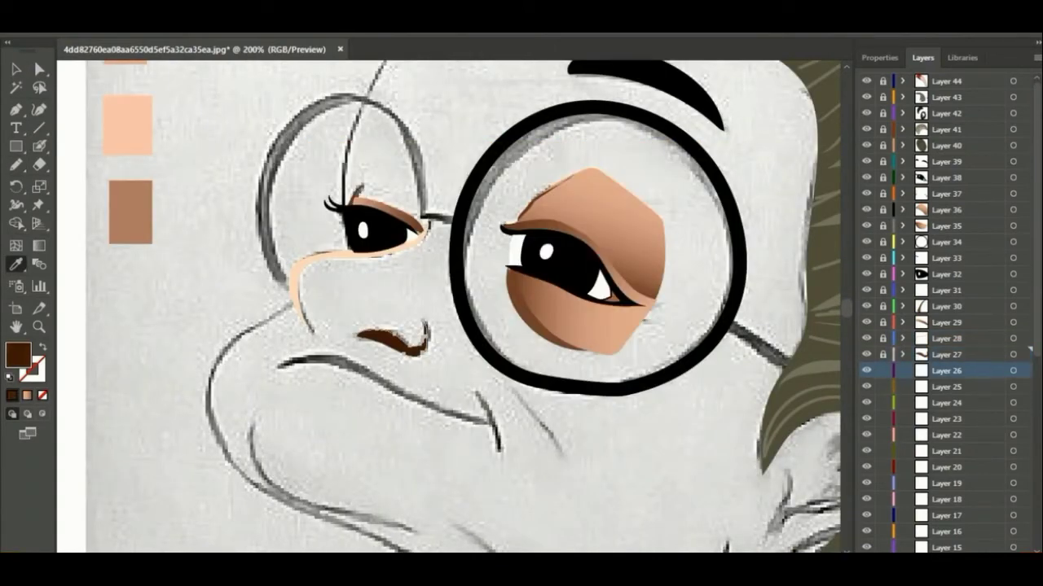
Step: Draw the dark brown lip line down to the chin corner and lock its layer
key(n)
drag(273, 365, 489, 422)
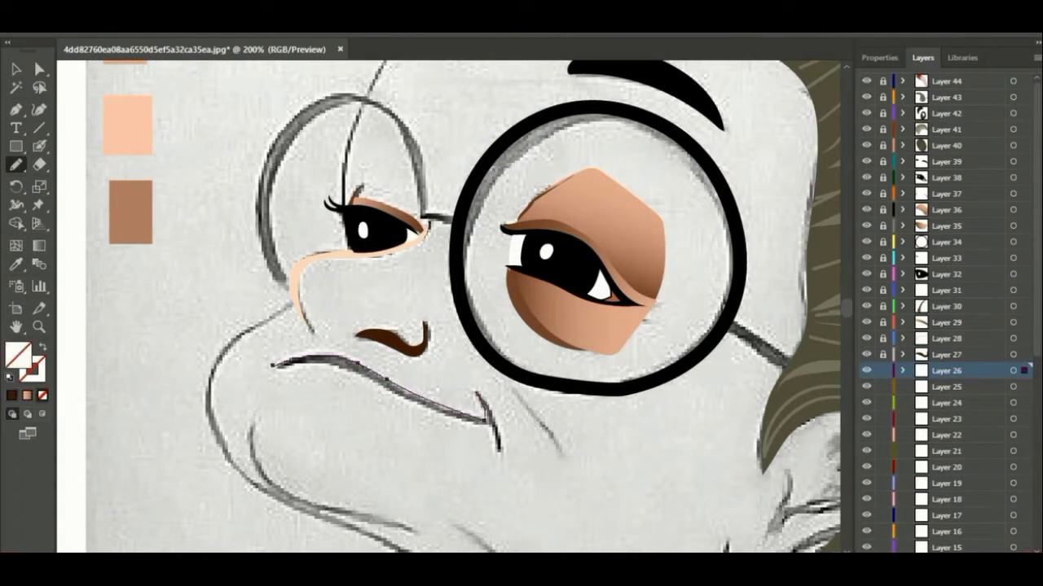
drag(376, 383, 497, 446)
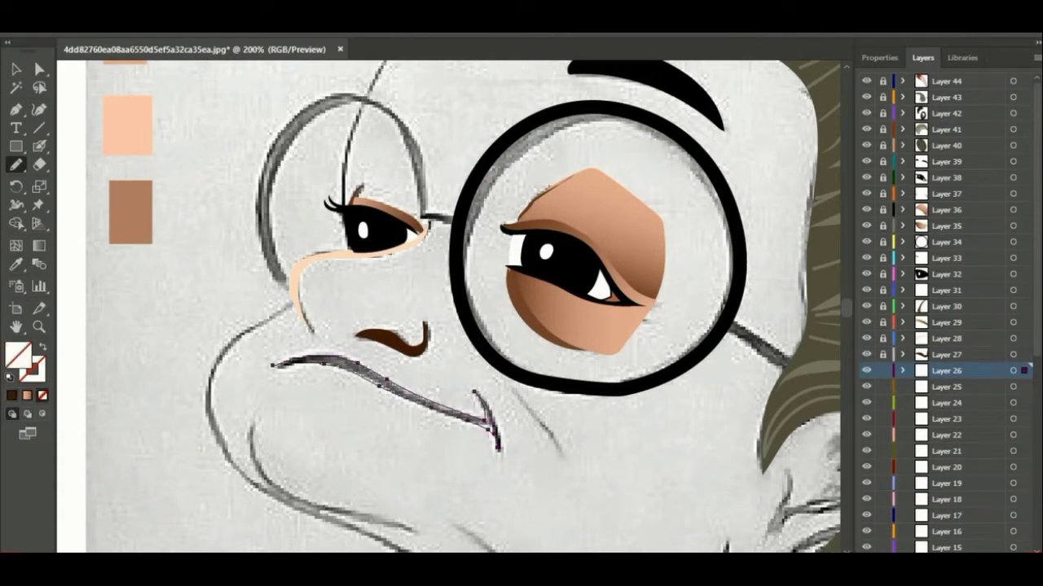
key(shift+x)
key(ctrl+0)
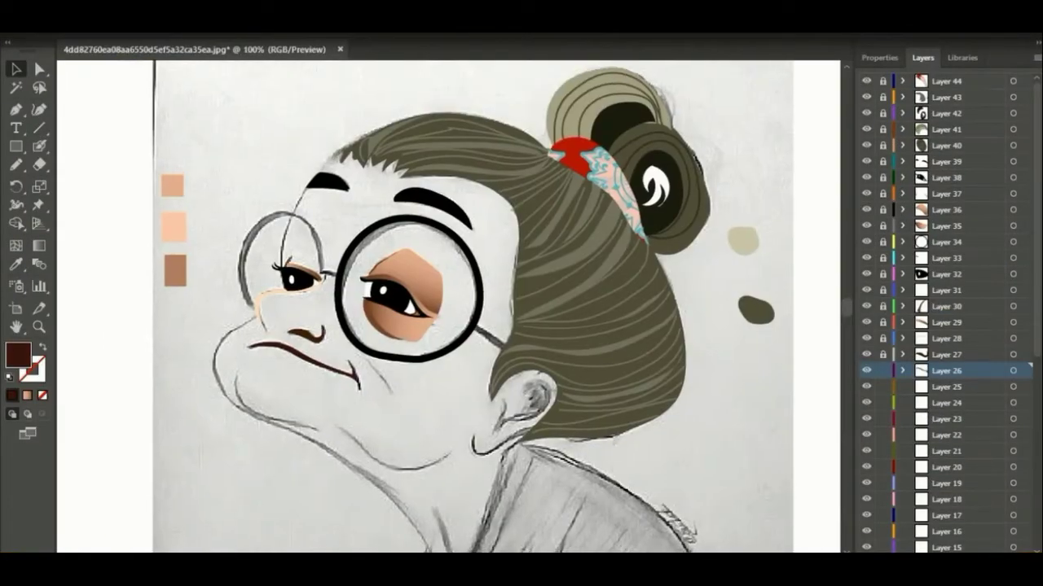
click(883, 370)
click(947, 387)
Step: Draw a closed nose outline and apply the sampled peach-brown gradient
key(ctrl+1)
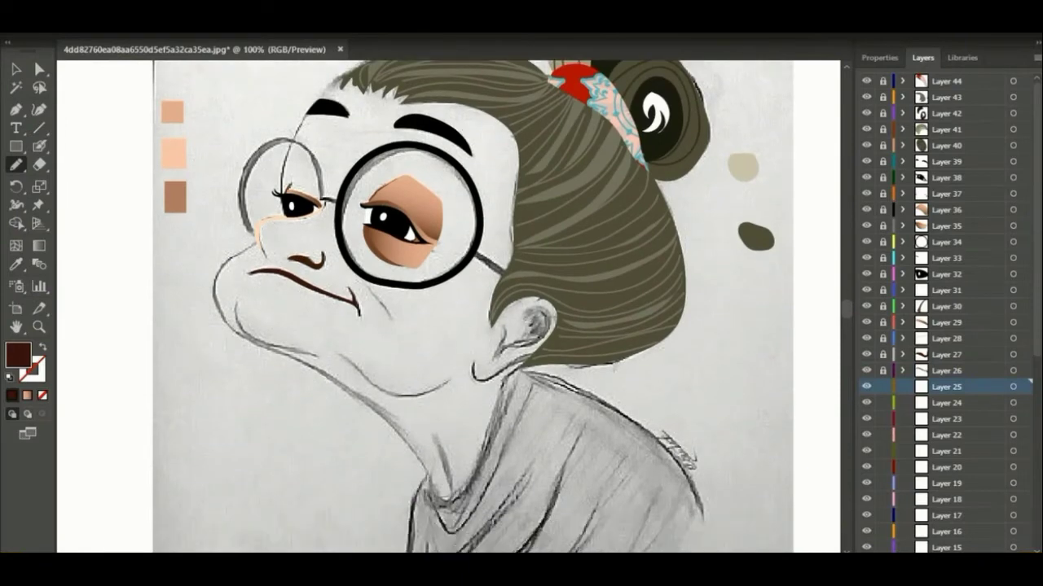
scroll(257, 232, up, 5)
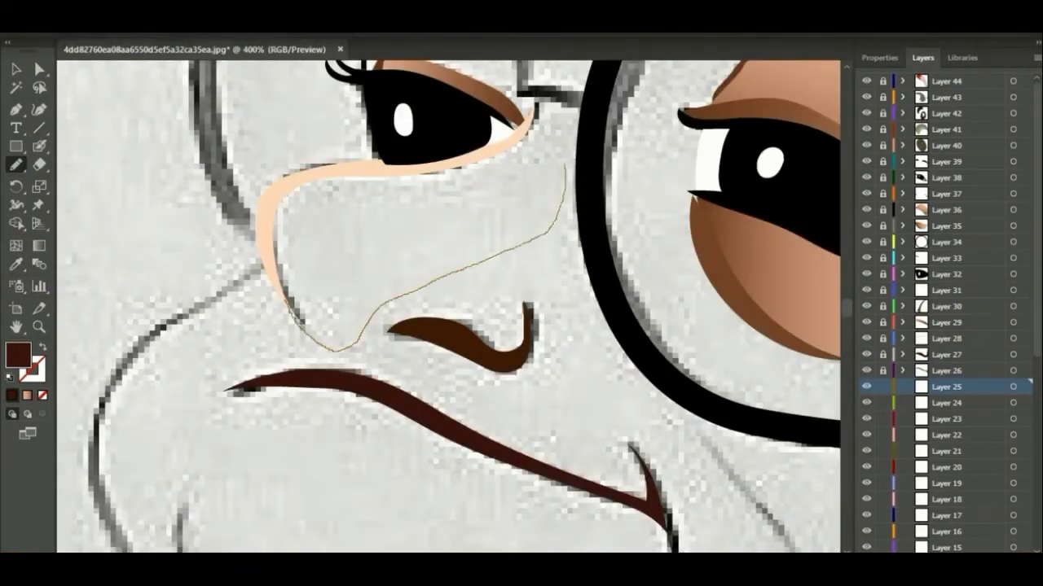
drag(376, 310, 285, 298)
key(i)
click(766, 244)
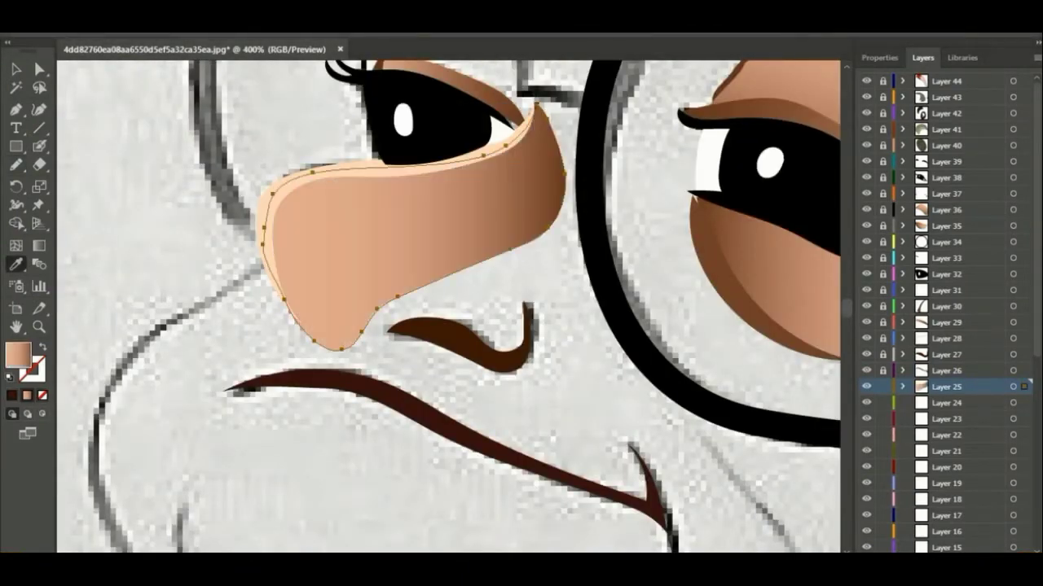
Step: Set the nose gradient angle to -100° with a light peach end stop
click(755, 180)
click(768, 237)
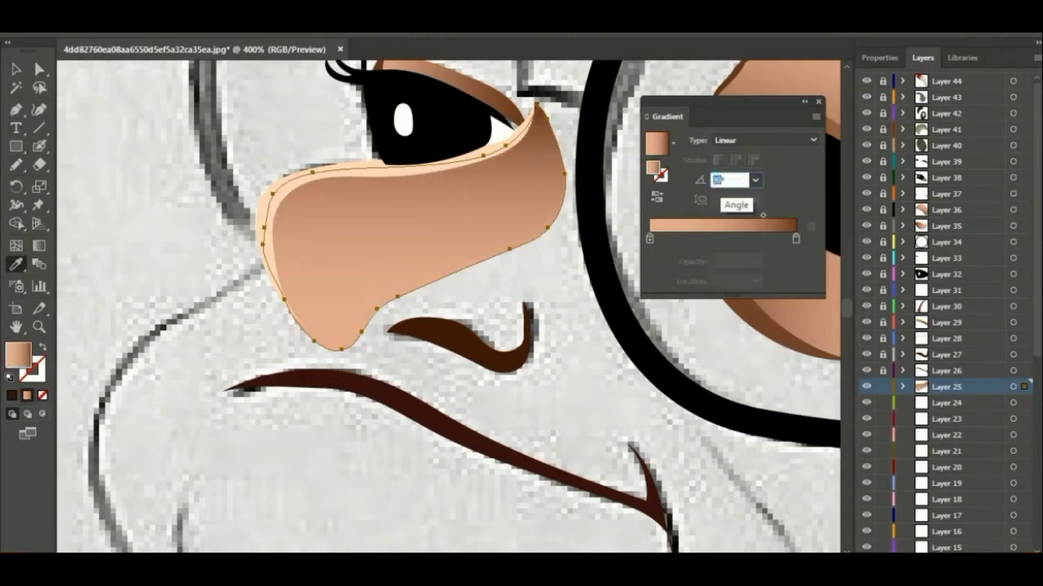
text(-100)
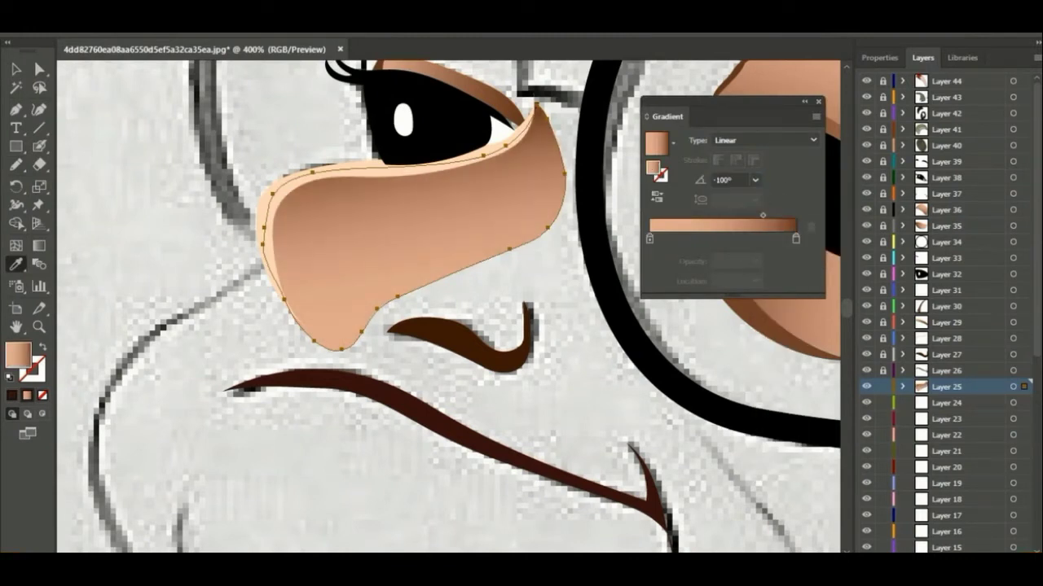
key(Return)
key(v)
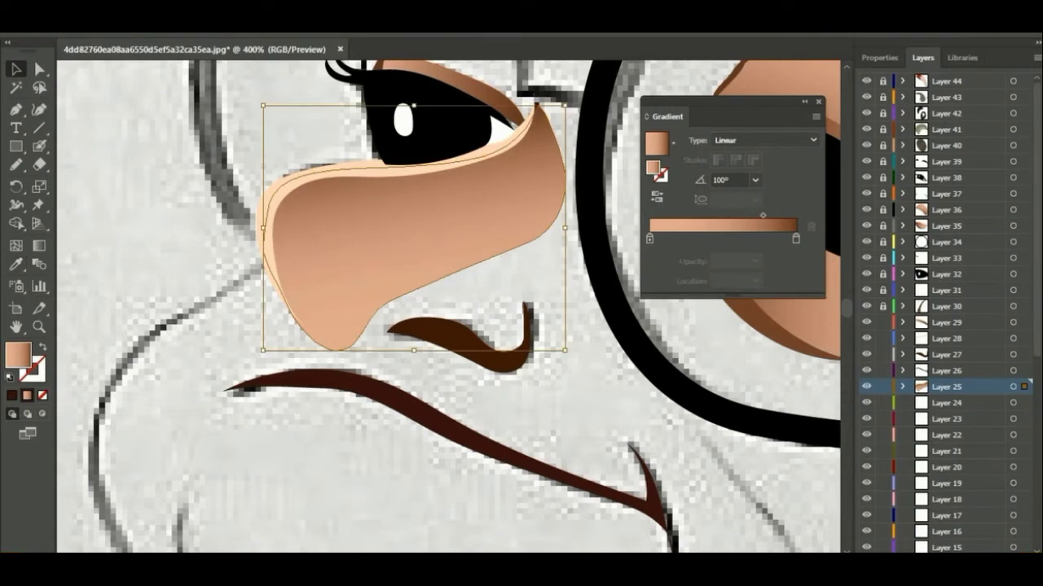
double_click(796, 239)
click(682, 202)
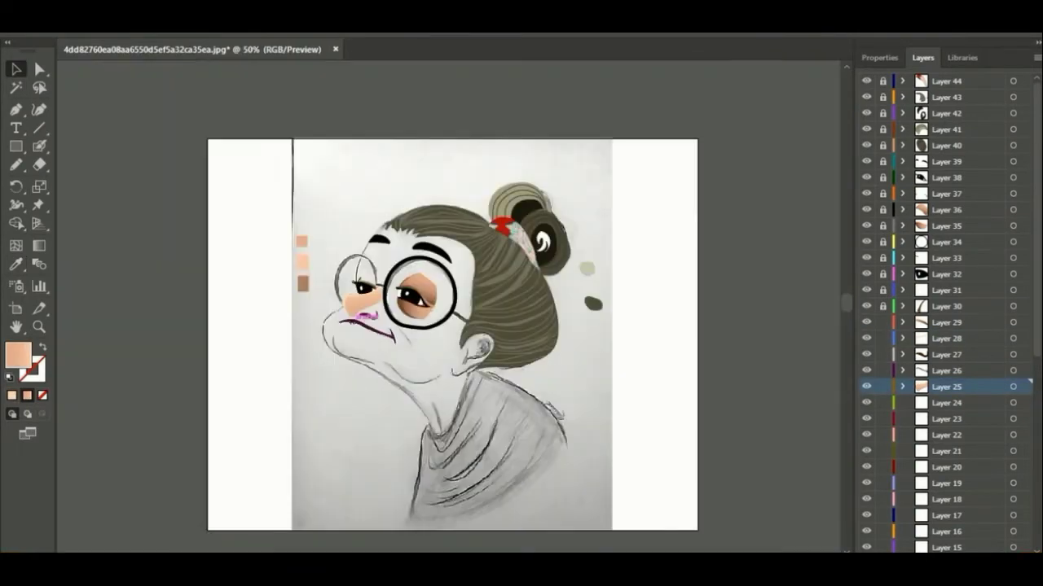
Step: Sample brown and pencil shading strokes along the cheek, chin and jaw and under the ear
key(i)
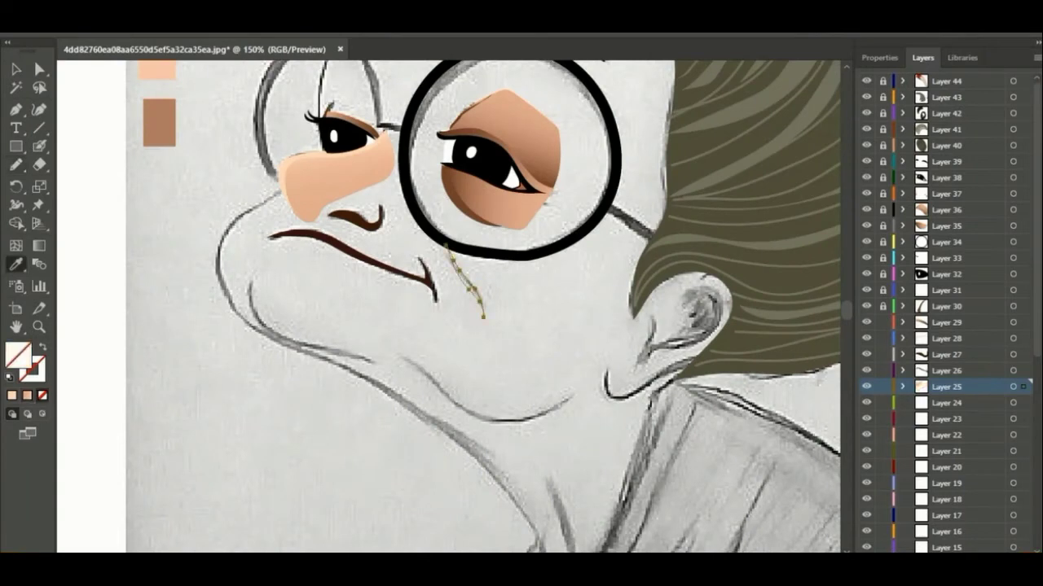
click(158, 122)
key(n)
drag(249, 278, 373, 365)
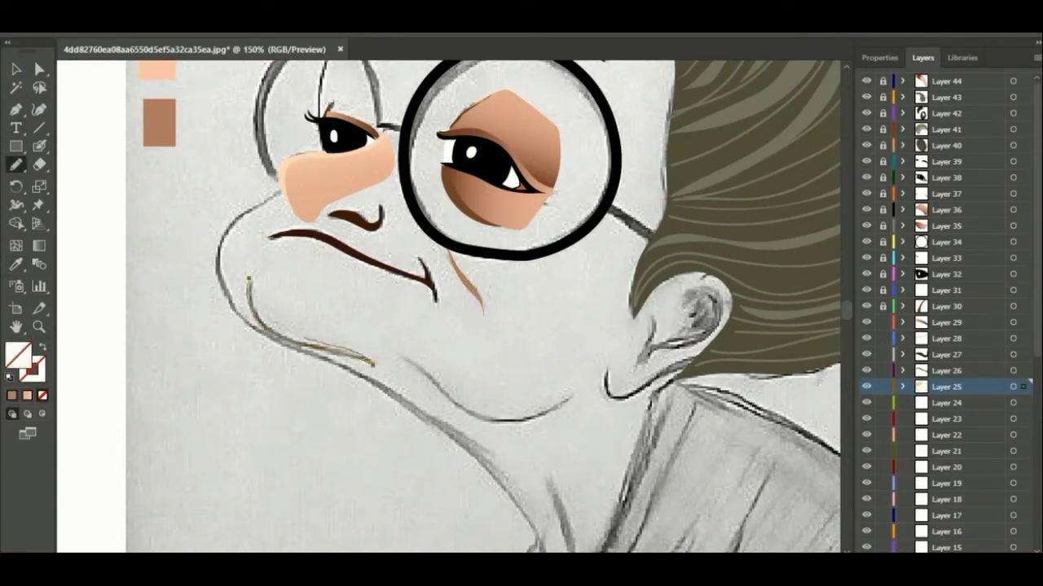
key(F6)
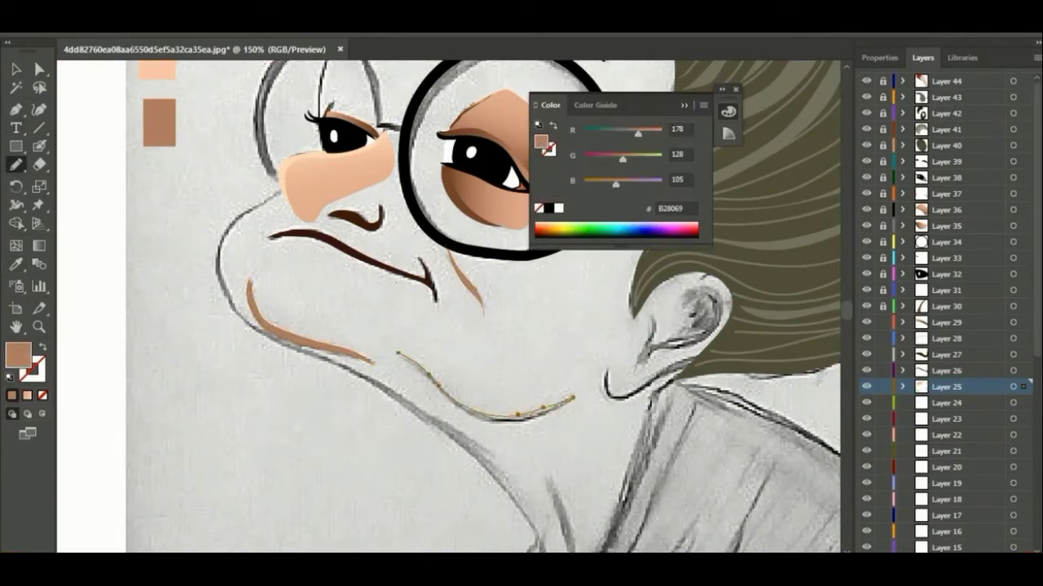
key(slash)
key(ctrl+z)
key(F6)
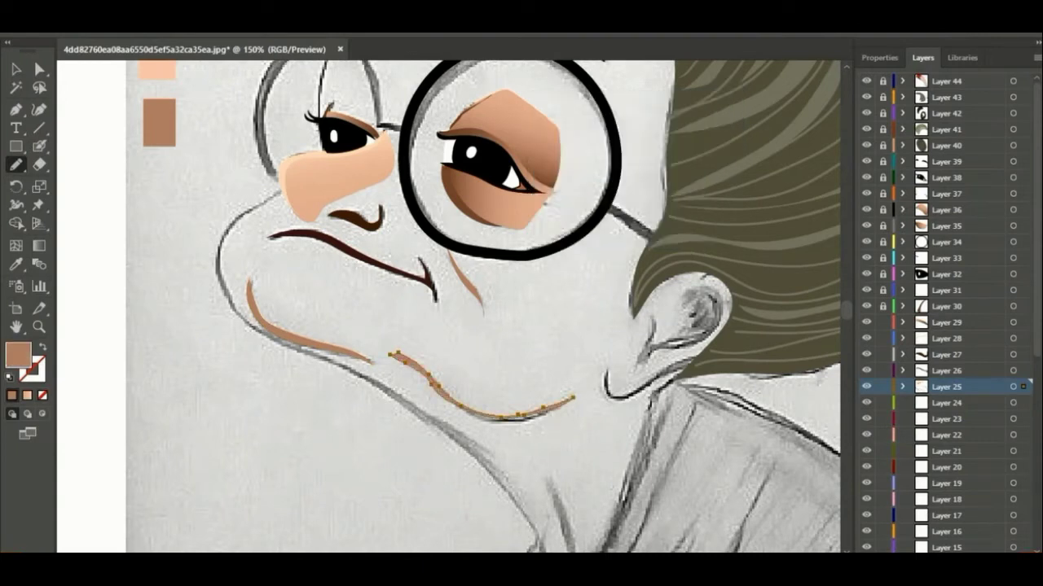
key(F6)
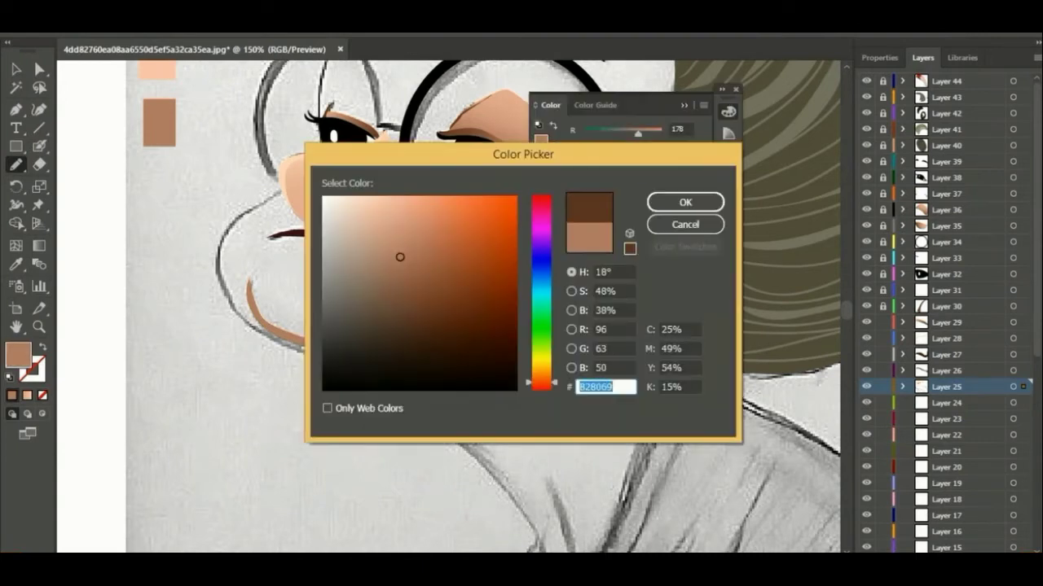
key(Return)
key(slash)
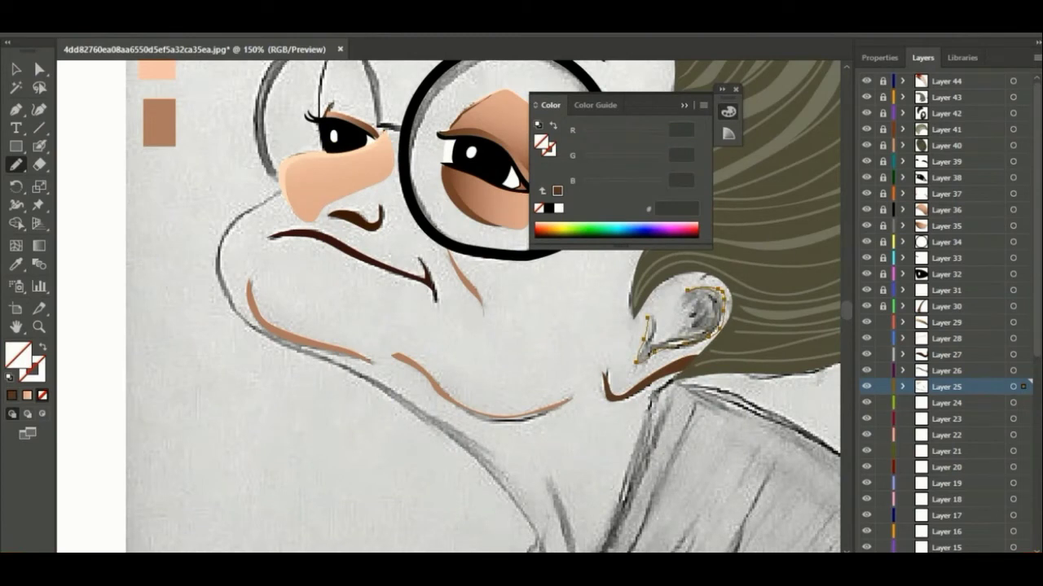
Step: Finish the brown ear fold, then give the inner ear a peach-brown gradient on Layer 24
key(ctrl+shift+a)
key(F6)
click(882, 387)
click(945, 402)
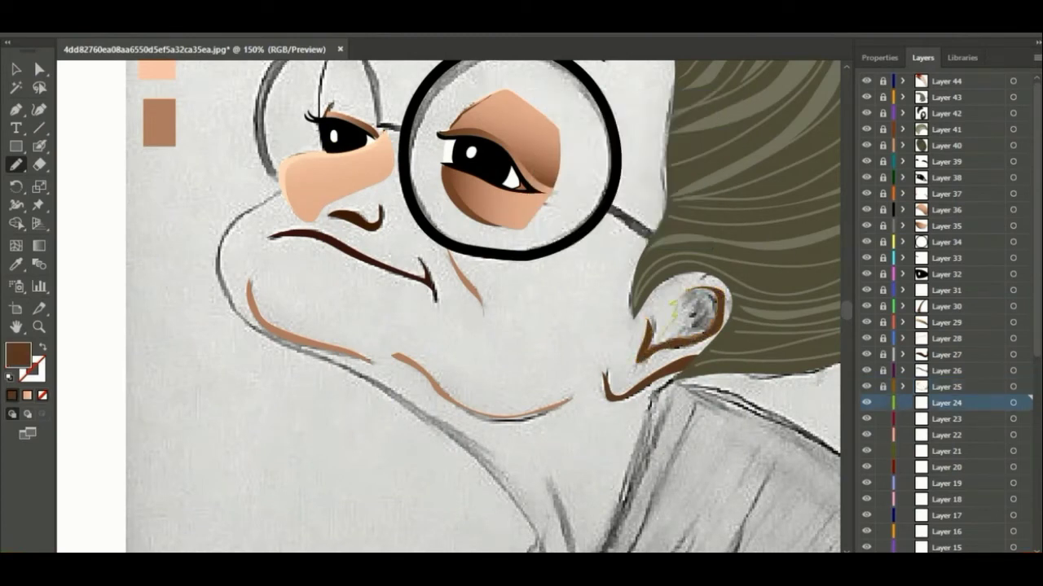
key(i)
click(521, 162)
key(ctrl+F9)
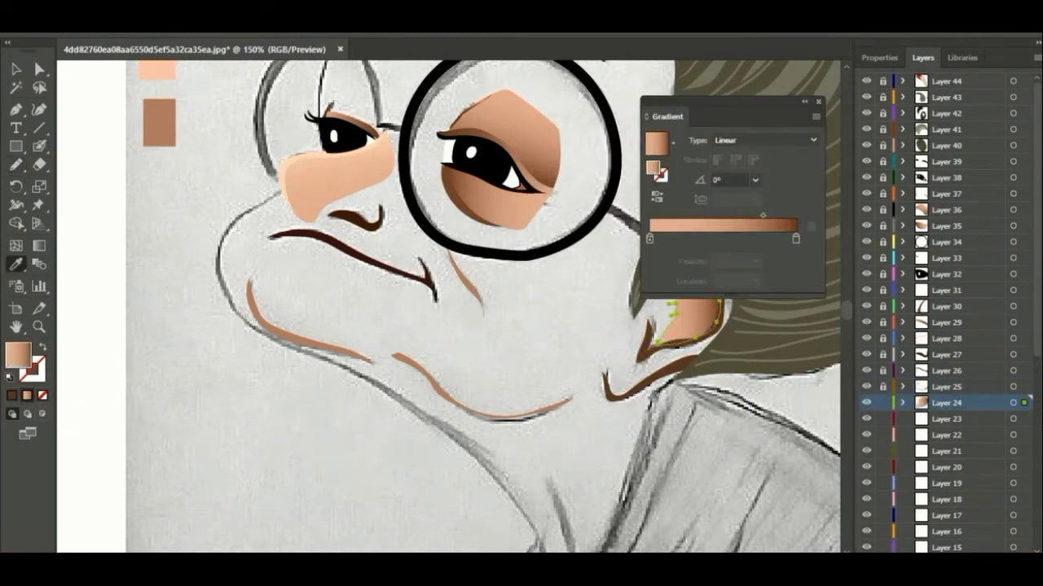
key(ctrl+shift+a)
key(ctrl+F9)
Step: Fill the outer ear with peach skin tone on Layer 23, lock it, and view at 100%
key(n)
click(882, 403)
click(945, 419)
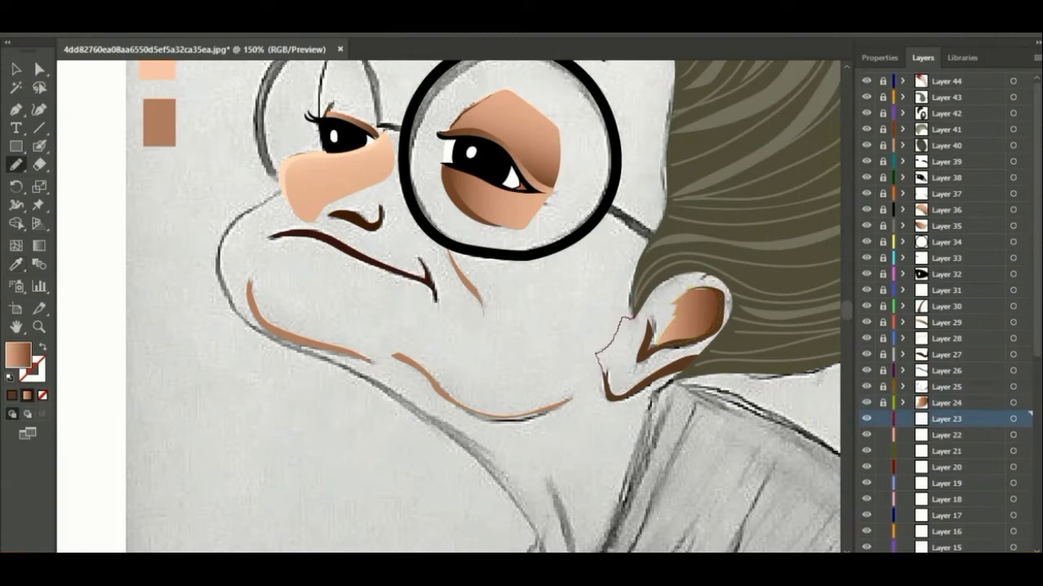
key(i)
click(521, 163)
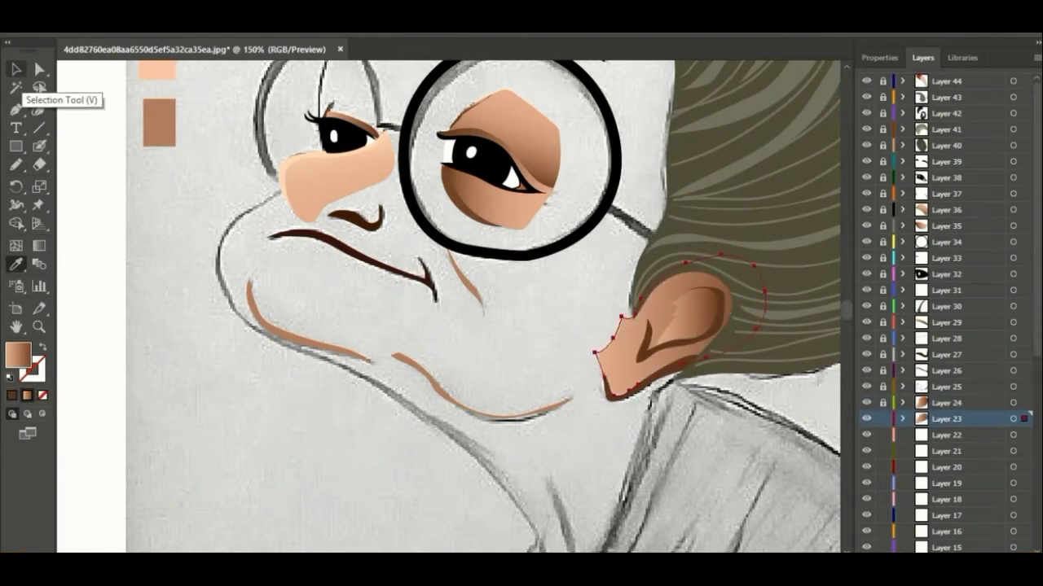
click(16, 68)
key(ctrl+shift+a)
key(ctrl+0)
key(ctrl+1)
click(882, 419)
click(945, 435)
key(n)
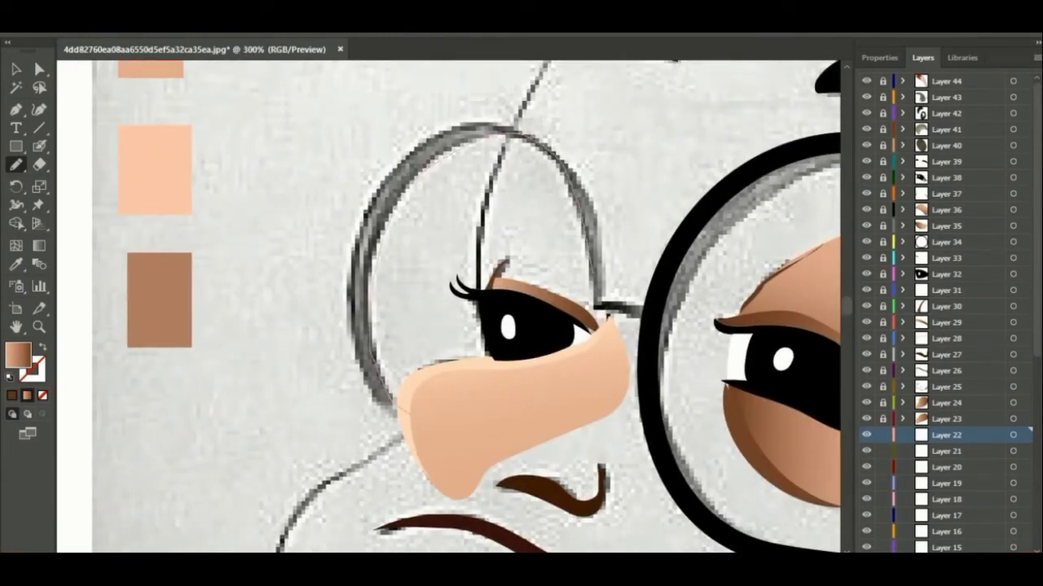
Step: Trace the left side of the glasses rim and colour it black
key(shift+x)
drag(456, 128, 352, 303)
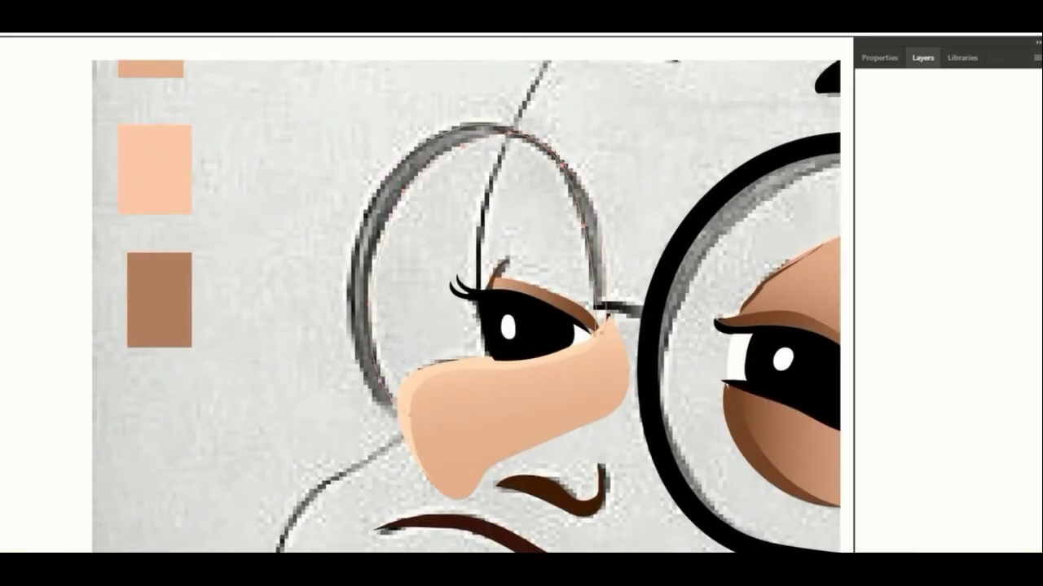
key(i)
click(92, 208)
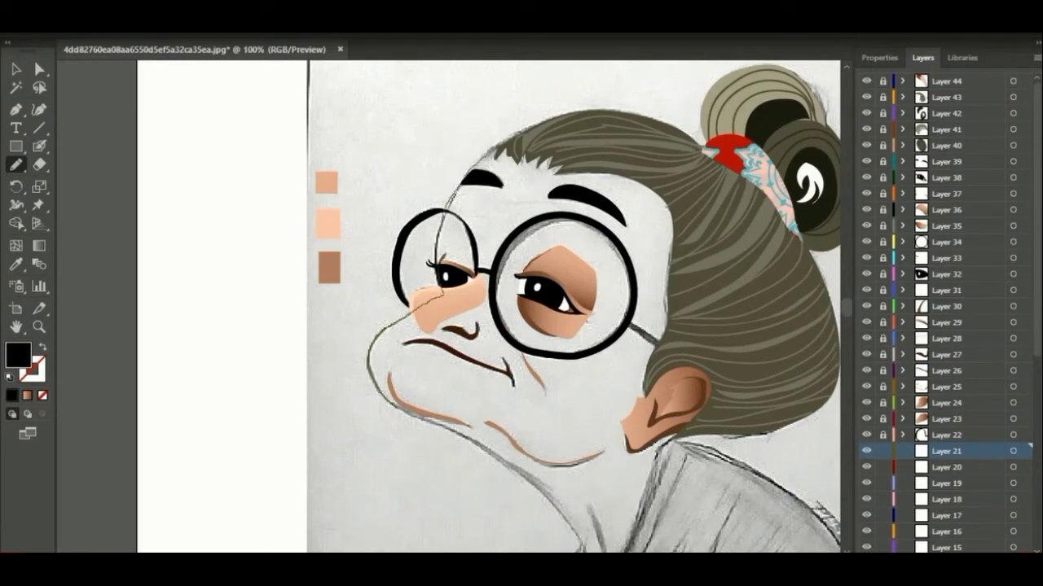
Step: Draw the left face-contour shape with a gradient using stop f2d4c0 at 145°
drag(441, 291, 382, 328)
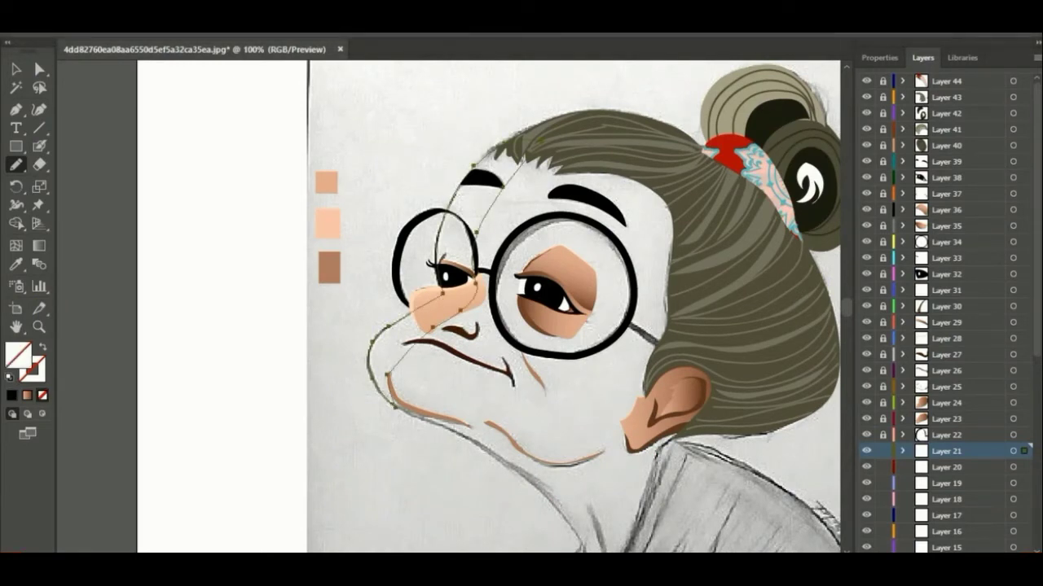
key(period)
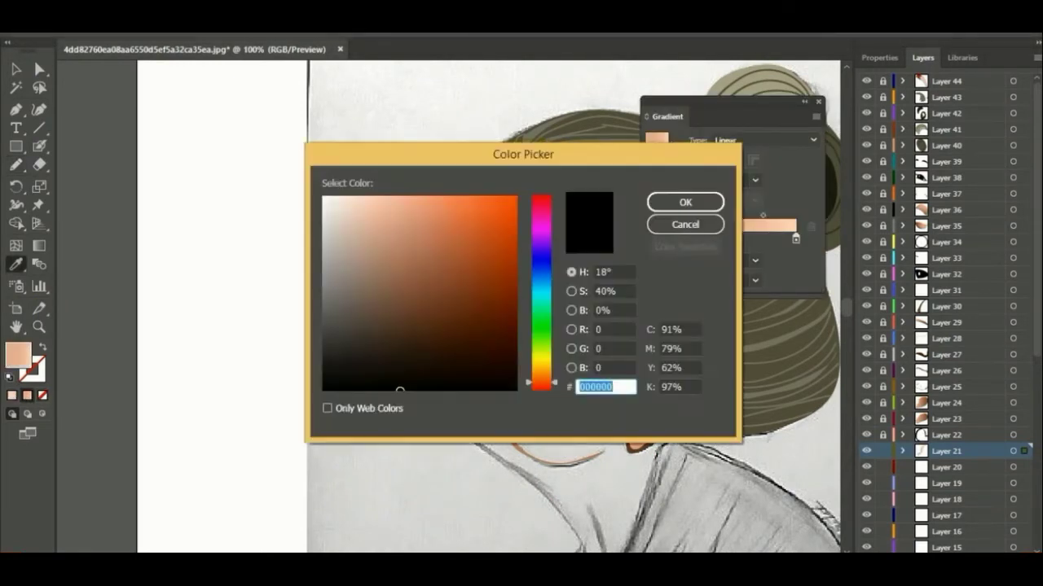
double_click(657, 237)
text(f2d4c0)
key(Return)
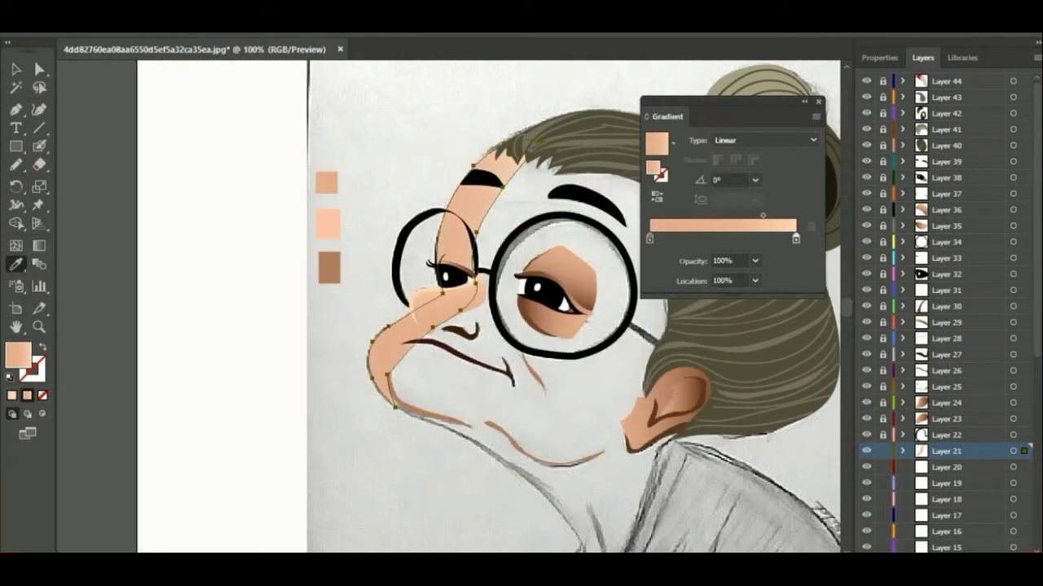
click(722, 180)
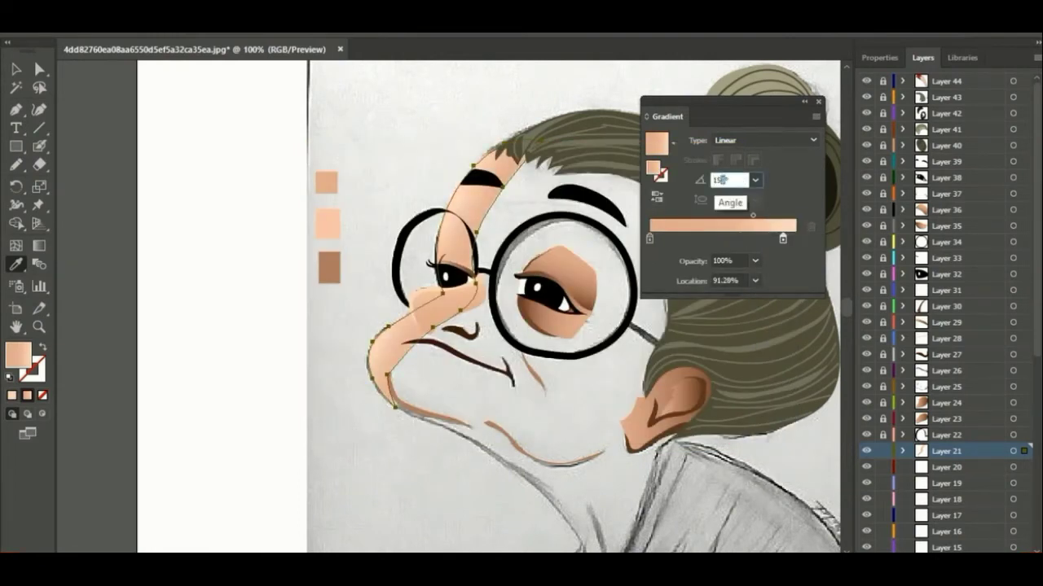
key(Return)
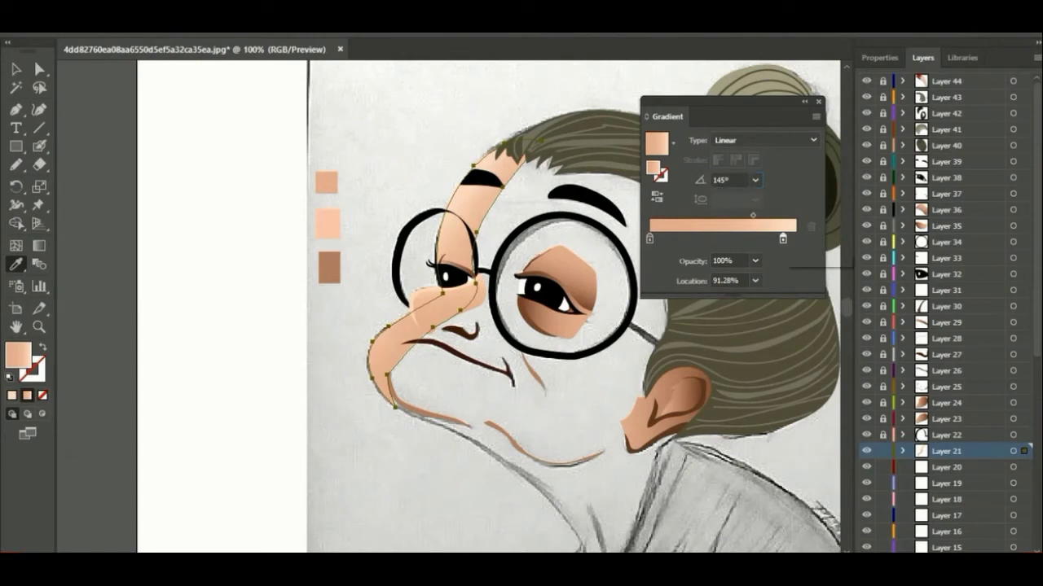
drag(783, 239, 752, 239)
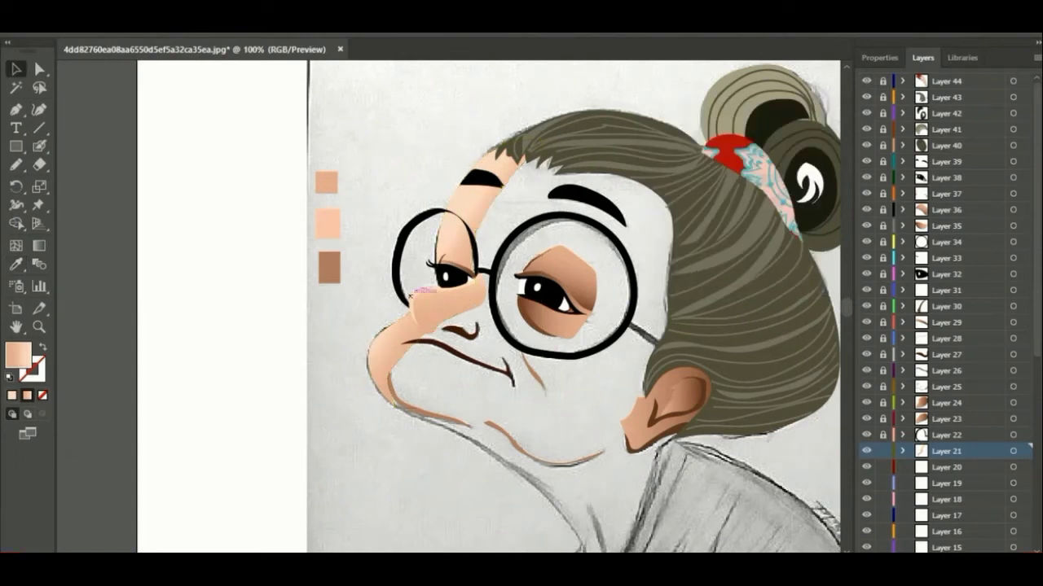
click(882, 450)
click(945, 467)
Step: On Layer 20, pencil the face and neck outline and fill it peach
key(n)
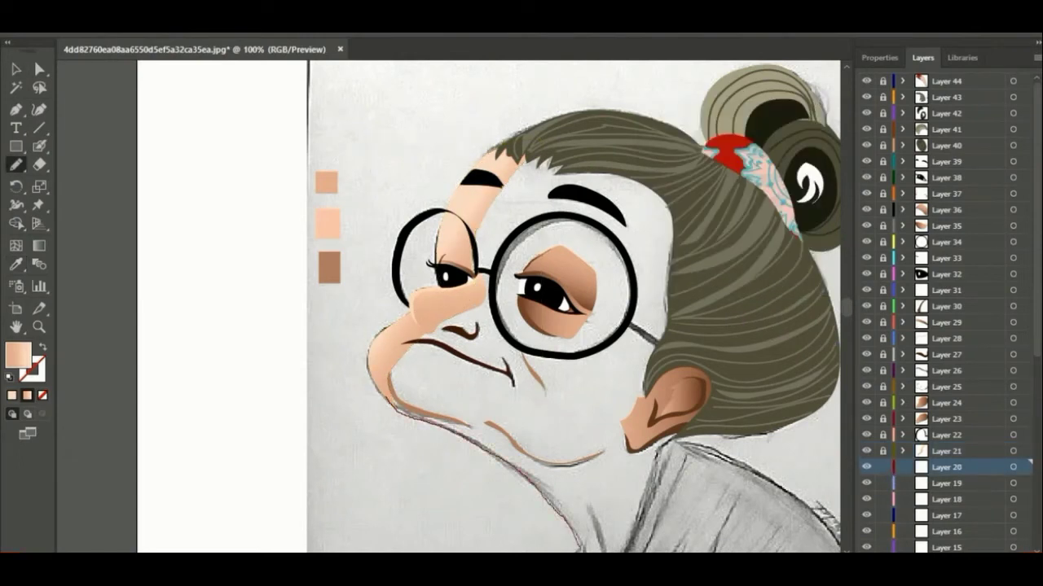
drag(383, 396, 580, 546)
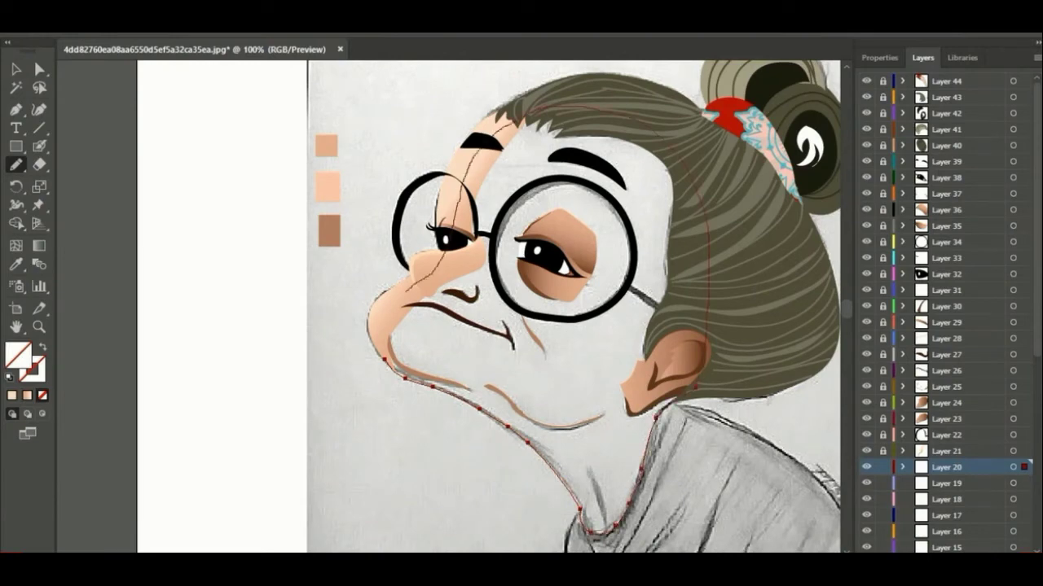
drag(380, 324, 383, 358)
click(326, 145)
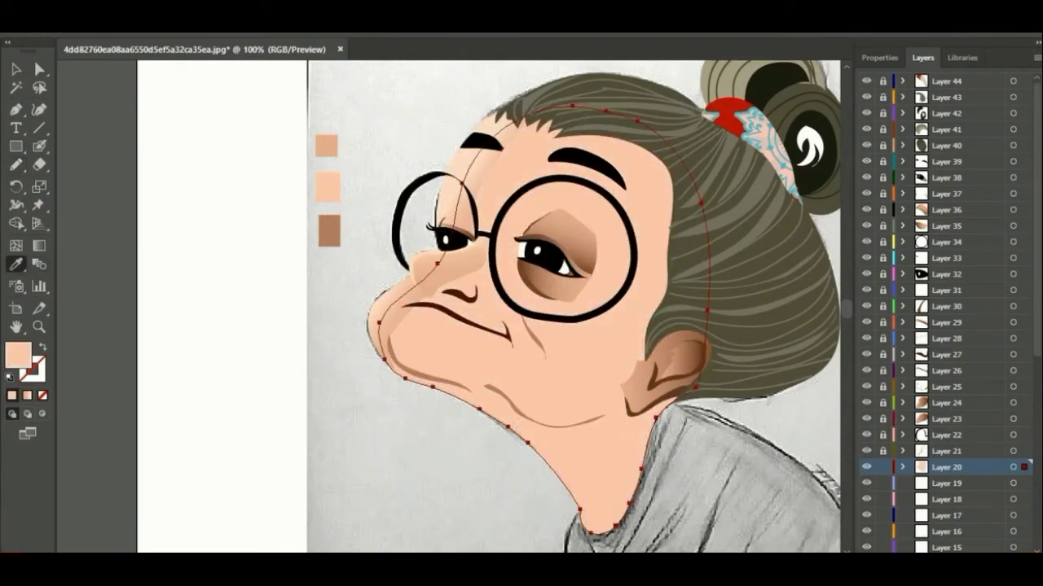
key(v)
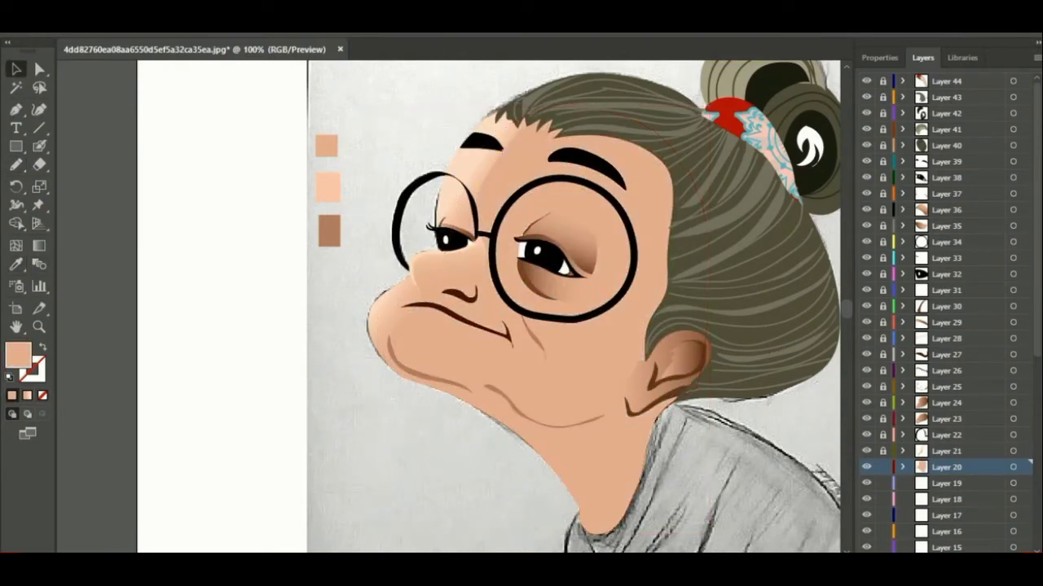
Step: Apply a Gaussian Blur to the face shape
key(v)
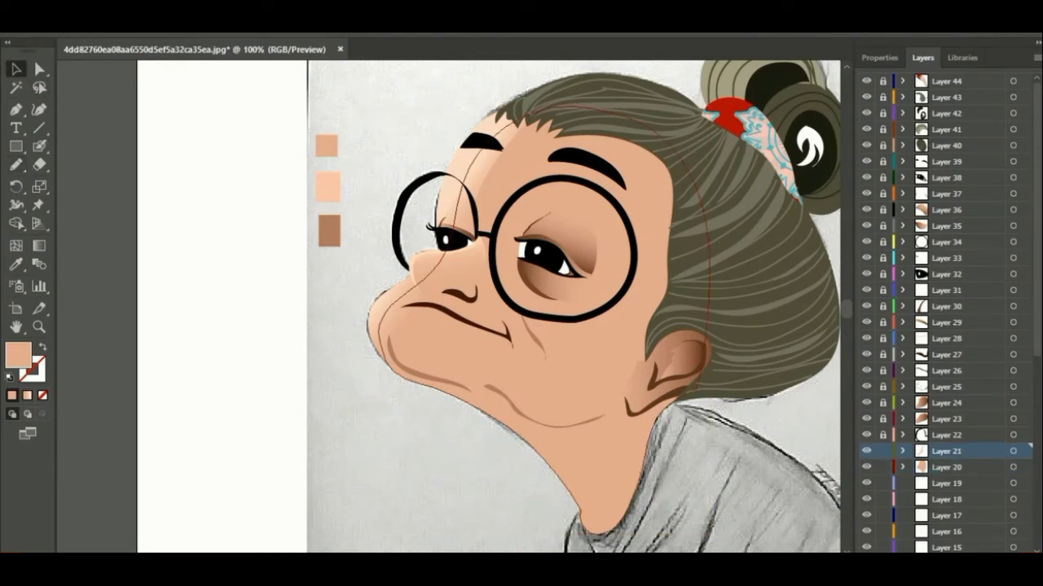
click(456, 367)
click(286, 268)
click(408, 268)
click(825, 169)
Step: Blur the Layer 21 face shading by 2.2 pixels and reposition its gradient end stop
click(1012, 450)
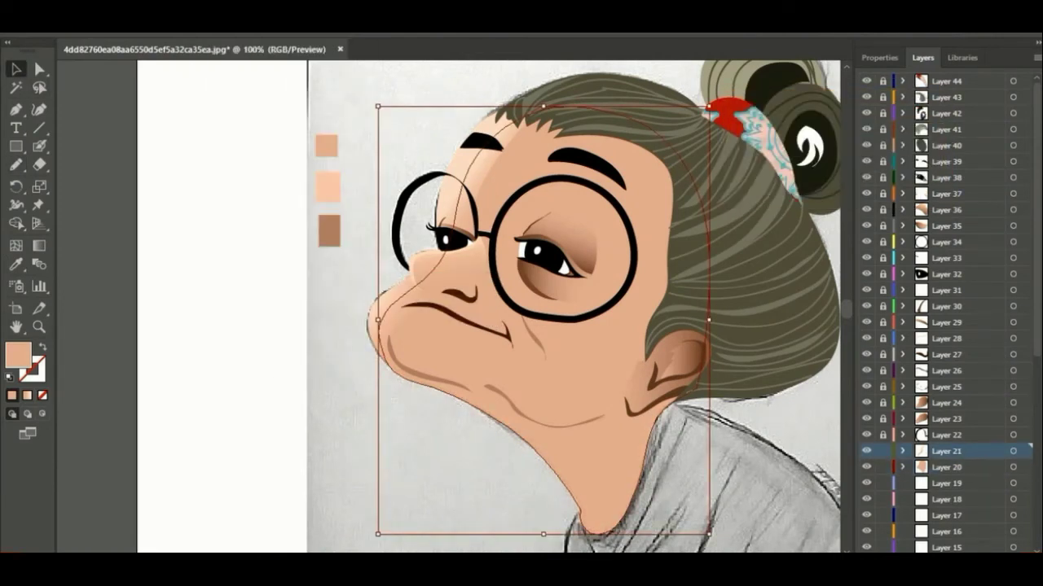
click(213, 24)
click(253, 53)
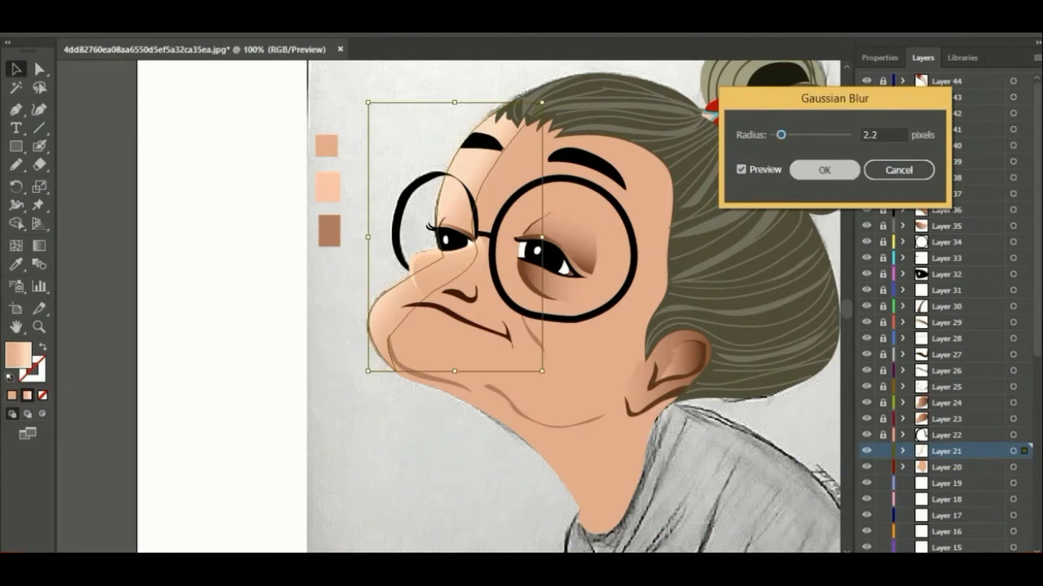
click(824, 170)
key(period)
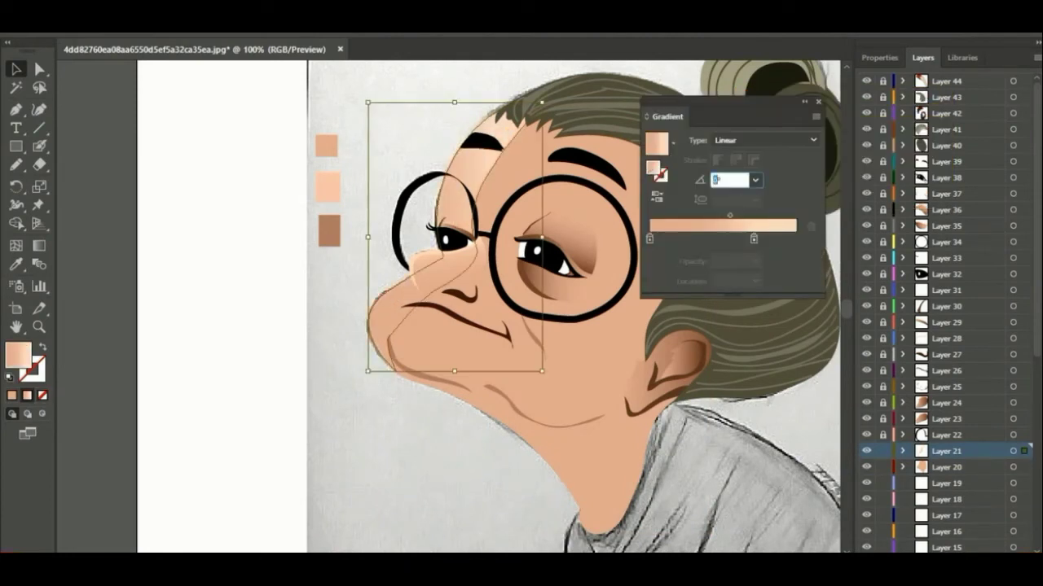
text(140)
drag(754, 239, 779, 239)
Step: Fill the chin oval with light peach
key(ctrl+shift+a)
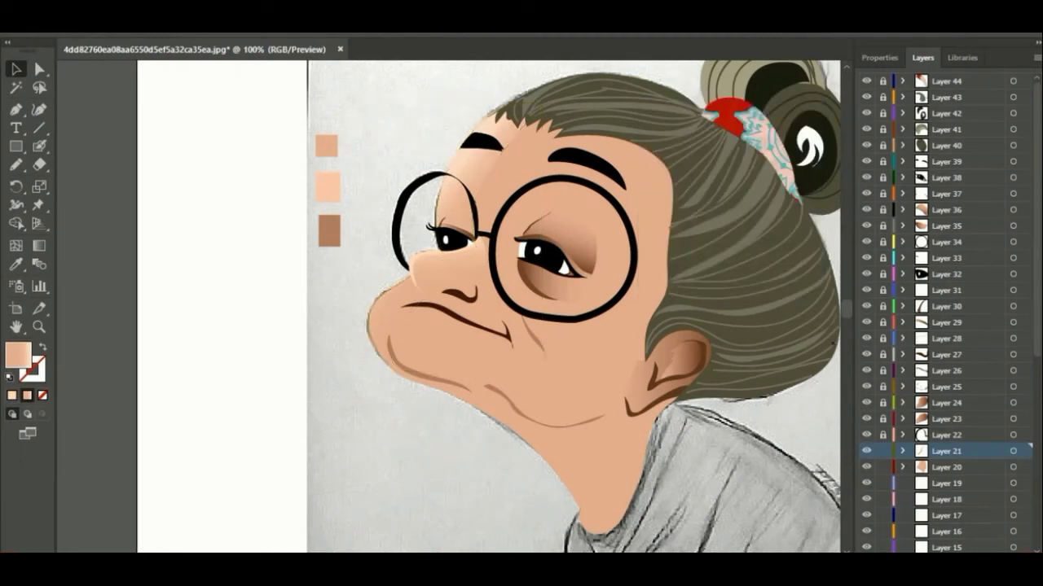
key(i)
click(327, 189)
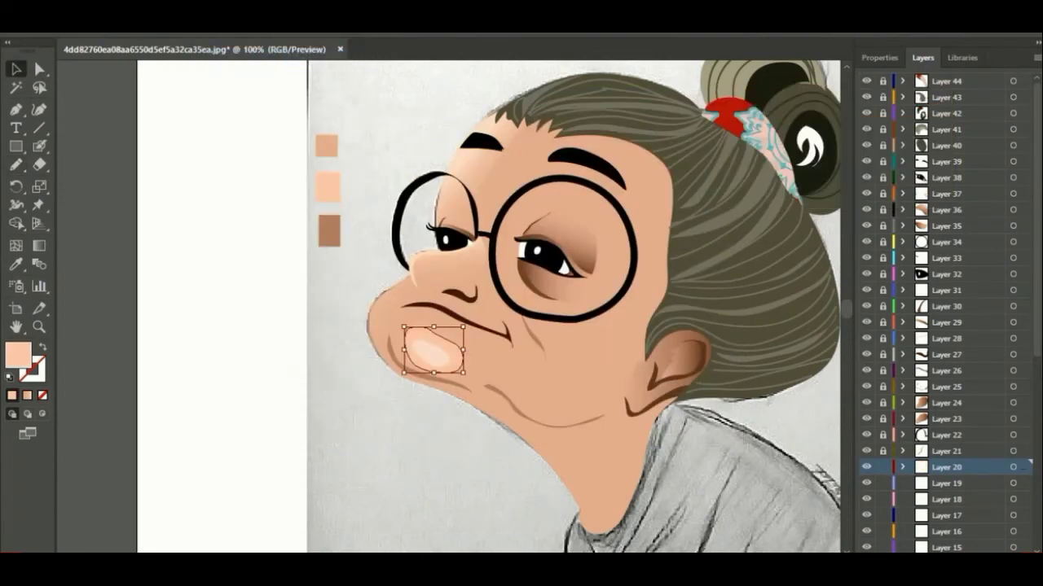
Step: Blur the peach cheek blush by 8.4 pixels and the brown nose shading by 9.9 pixels
key(Return)
key(n)
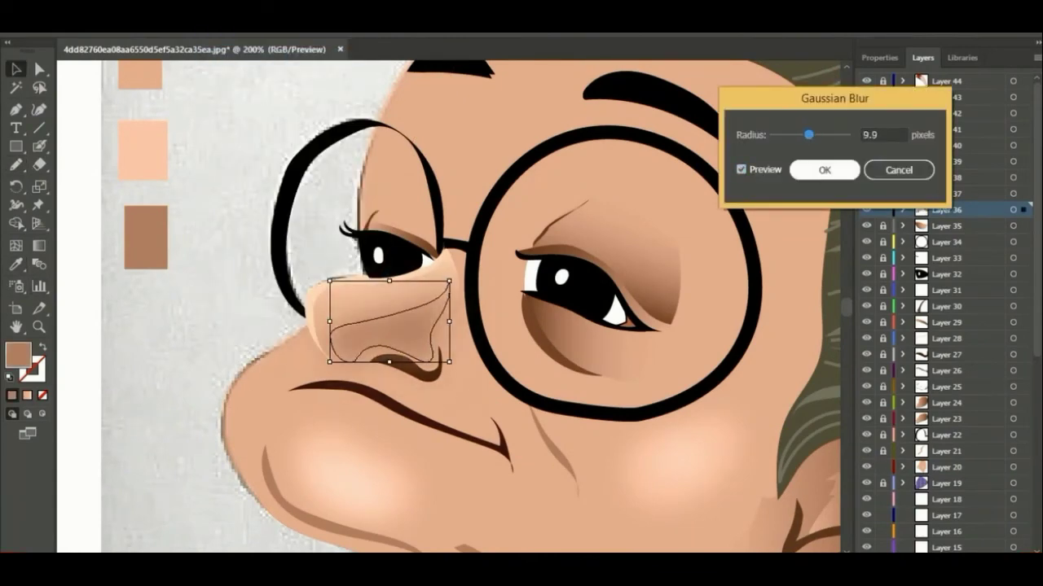
key(Return)
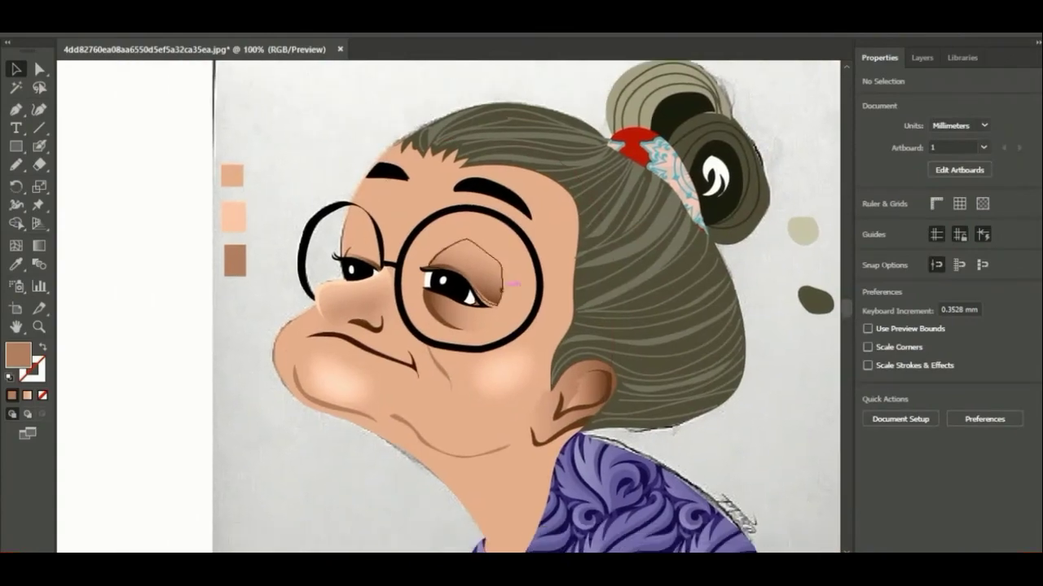
Step: Unlock all layers and delete the stray colour dots and the colour swatches
click(922, 57)
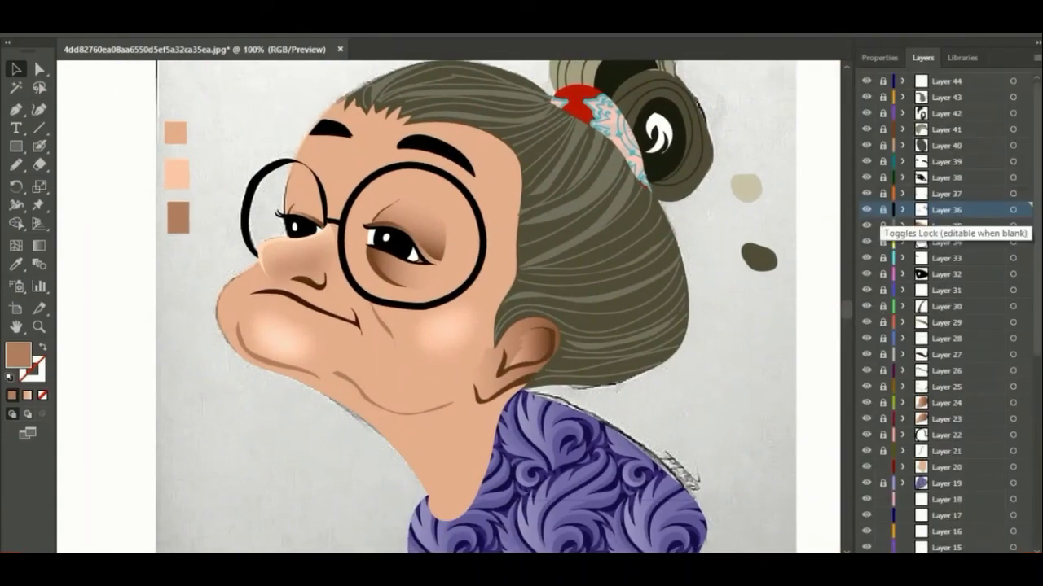
key(ctrl+minus)
key(ctrl+minus)
drag(882, 81, 883, 548)
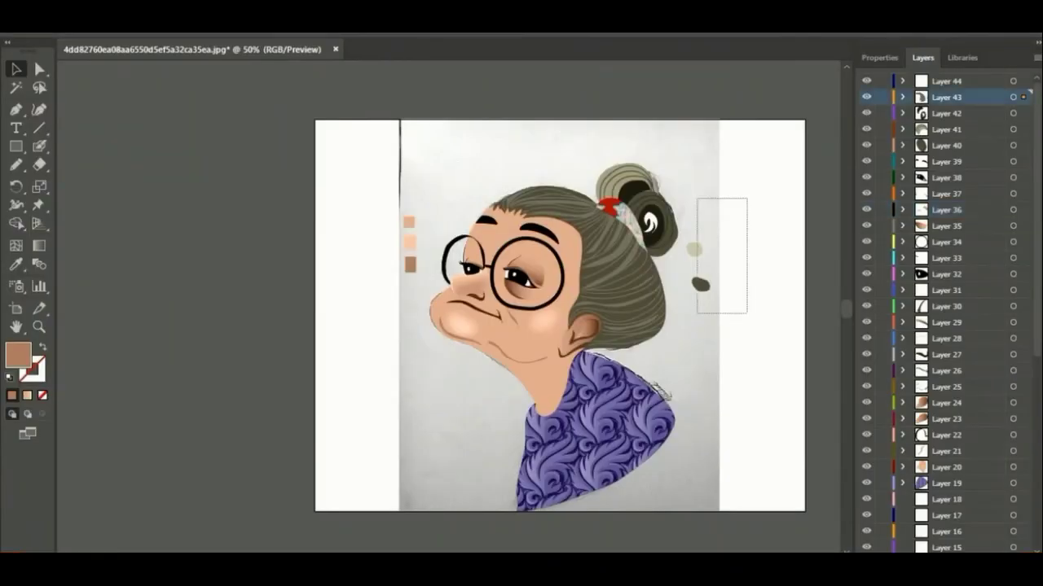
drag(739, 198, 688, 309)
key(Delete)
drag(428, 194, 362, 275)
key(Delete)
Step: Hide the reference photo on Layer 1 and draw an artboard-sized rectangle on Layer 18
scroll(945, 310, down, 7)
click(945, 547)
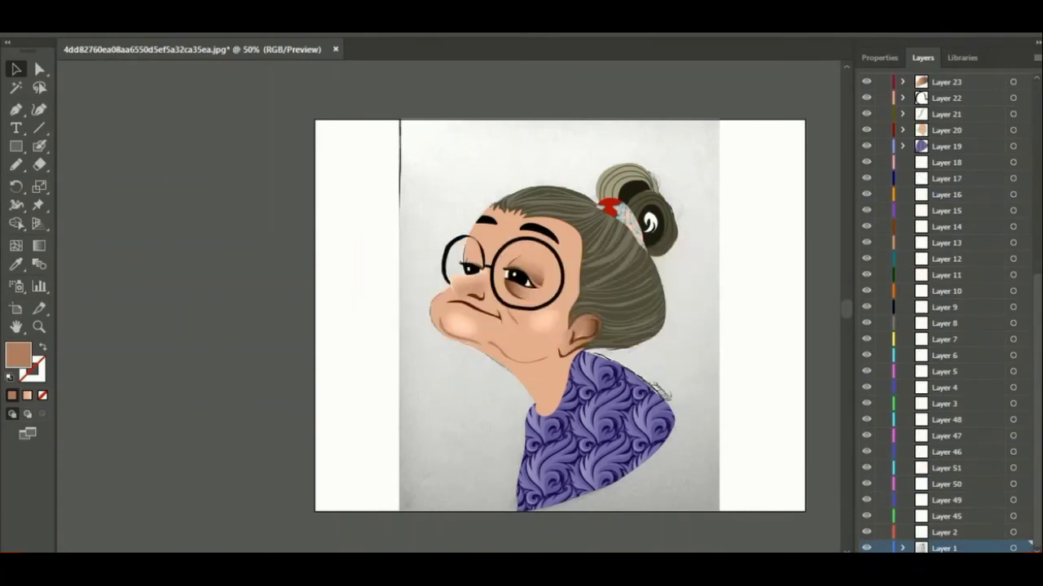
click(866, 547)
key(m)
scroll(945, 310, up, 2)
click(947, 258)
drag(317, 120, 804, 511)
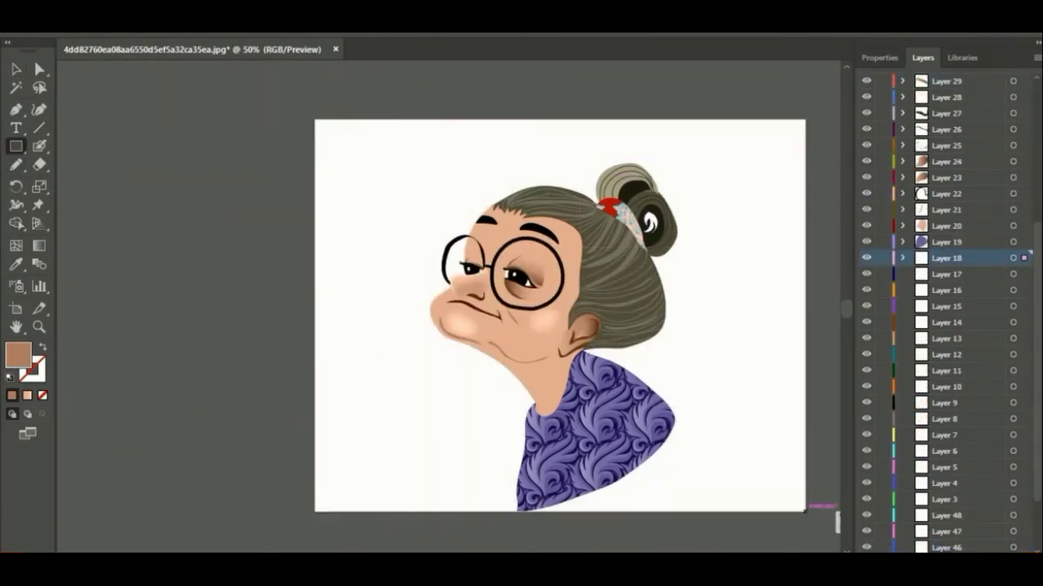
Step: Fill the background rectangle with a dark teal shade
double_click(18, 355)
click(540, 244)
click(465, 333)
click(682, 200)
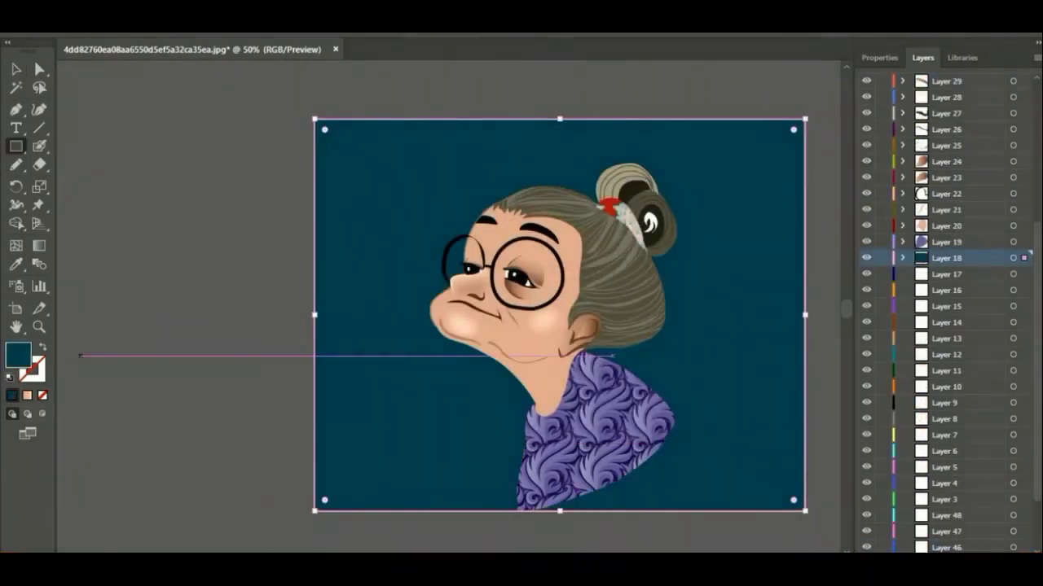
Step: Change the background fill to a brighter blue, 0299C1
double_click(18, 355)
click(684, 201)
double_click(18, 354)
click(684, 200)
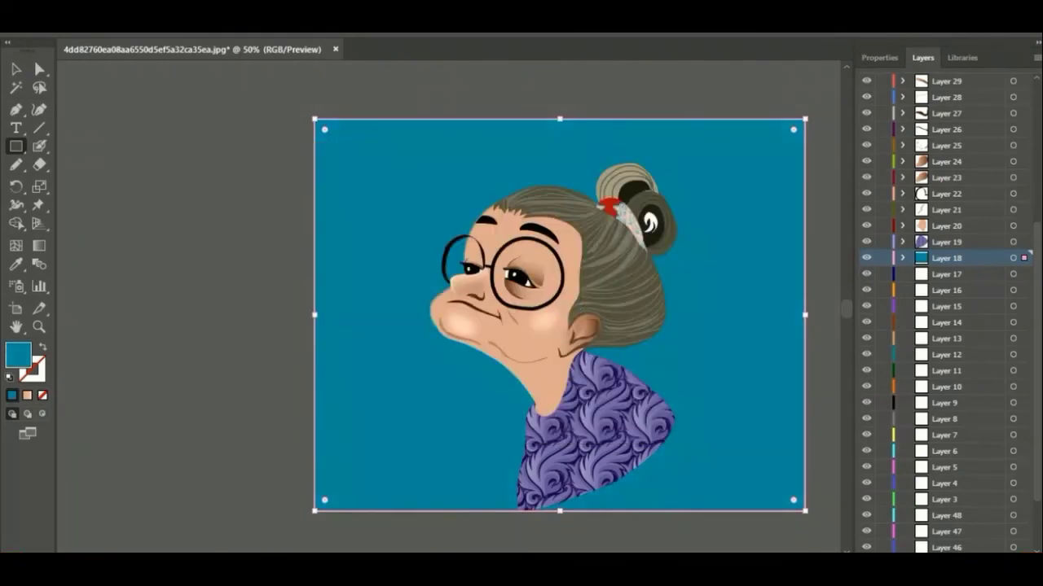
double_click(18, 354)
text(0299C1)
key(Return)
Step: Reselect the background rectangle and set its fill to near-black 000000
key(v)
scroll(944, 309, up, 4)
key(ctrl+shift+a)
click(367, 456)
double_click(17, 354)
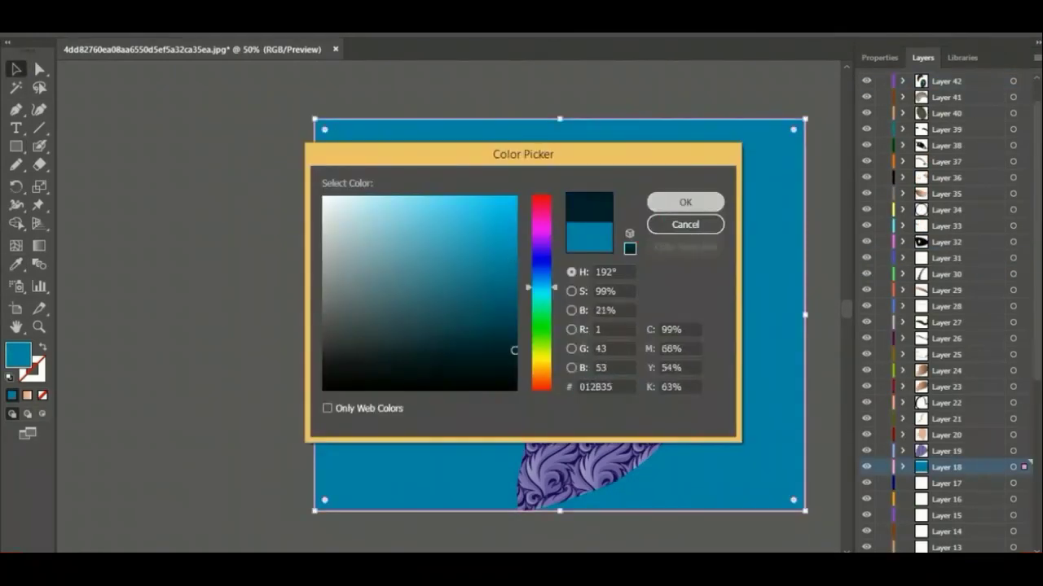
key(Return)
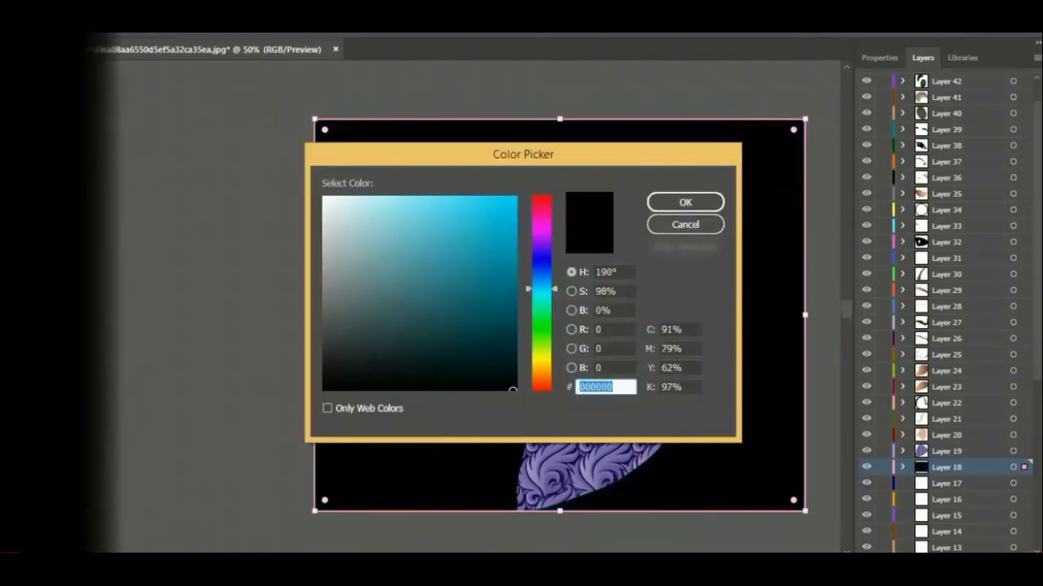